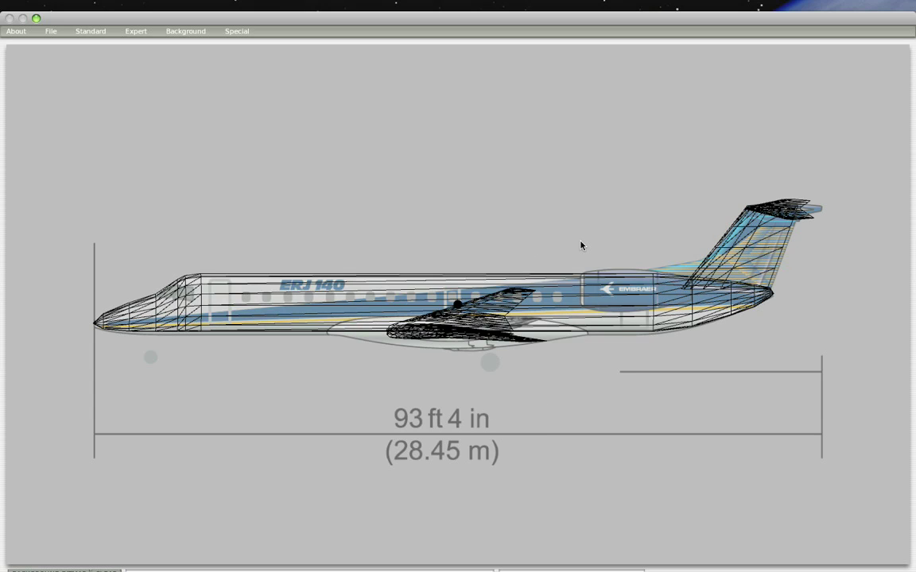
# - In Engine Specs, set the engine count to 2, keeping both engines as high bypass jet
pyautogui.click(93, 32)
pyautogui.click(96, 74)
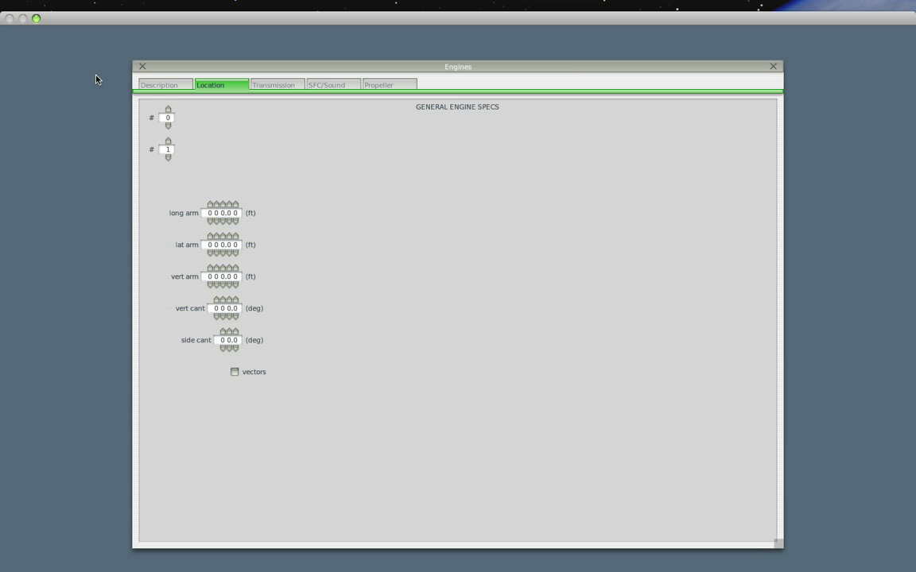
pyautogui.click(159, 85)
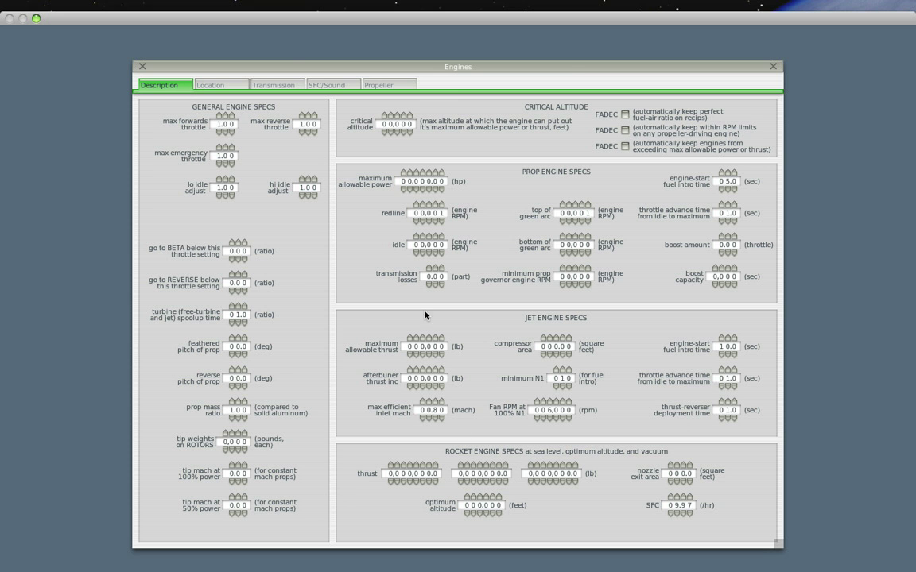
pyautogui.click(215, 86)
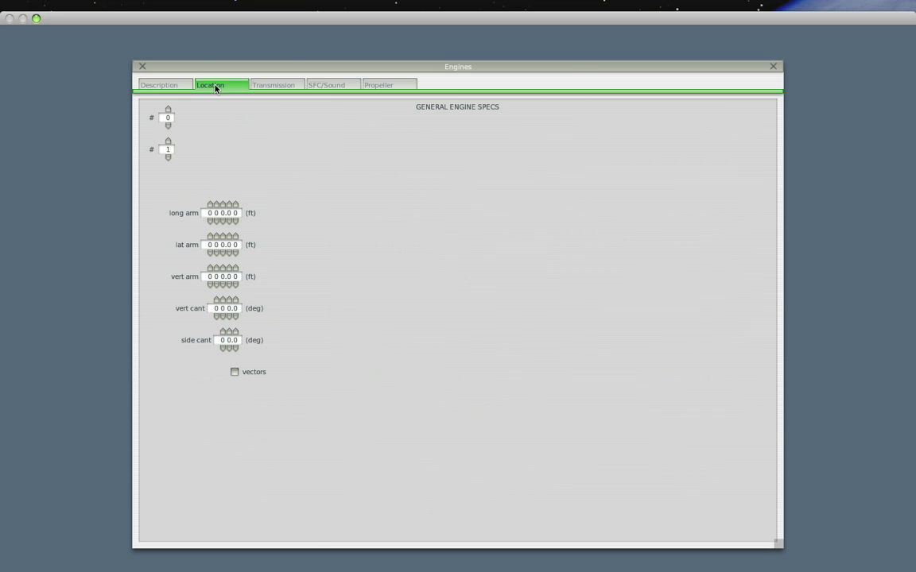
pyautogui.click(167, 110)
pyautogui.click(167, 109)
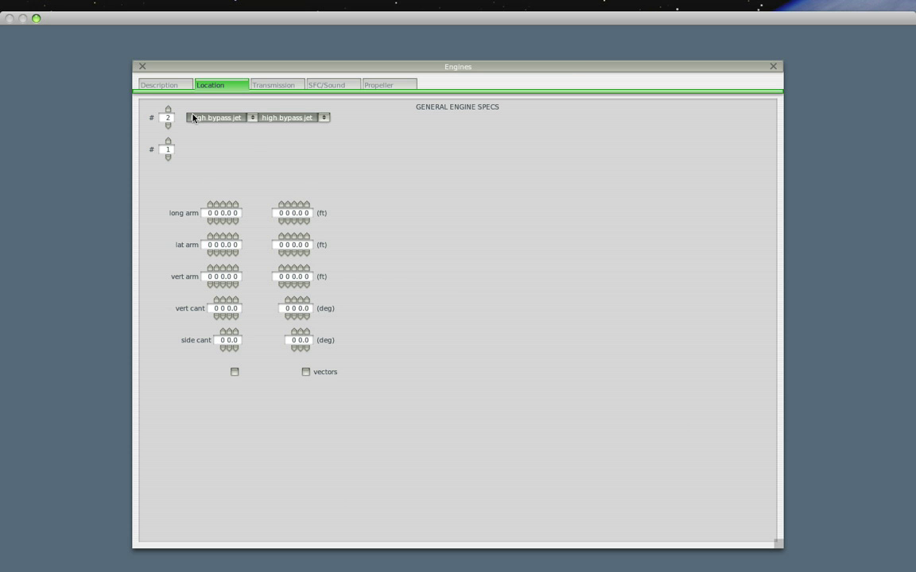
pyautogui.click(305, 120)
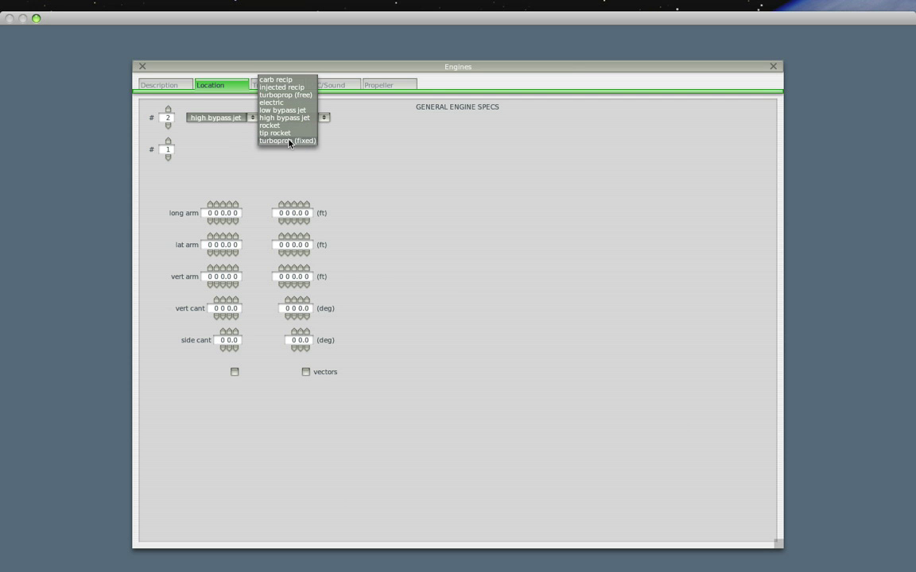
pyautogui.click(291, 119)
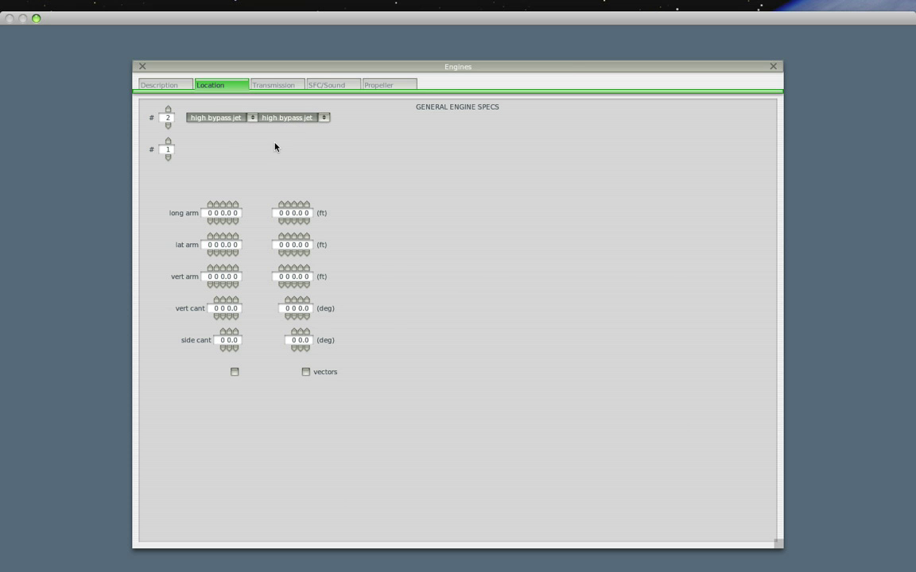
pyautogui.press('super+Tab')
pyautogui.press('super+Tab')
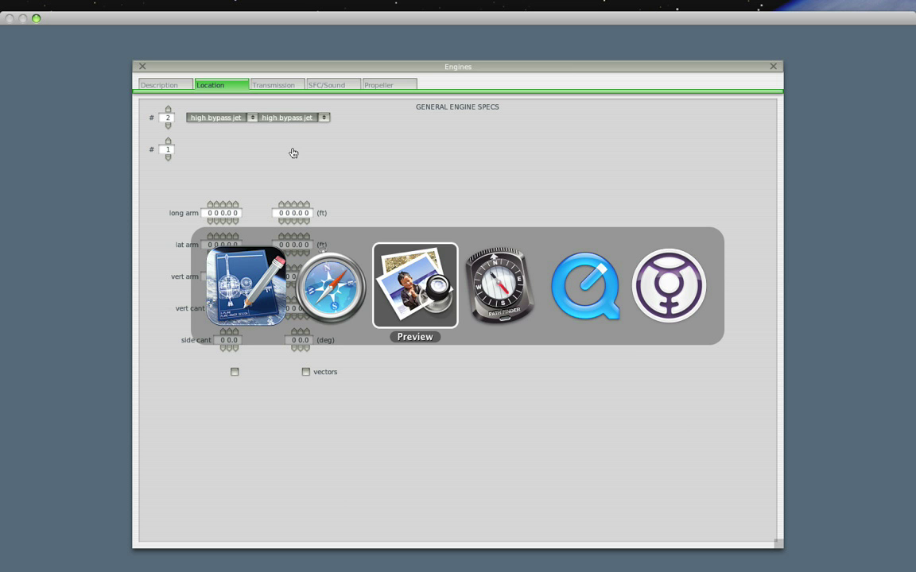
pyautogui.click(335, 282)
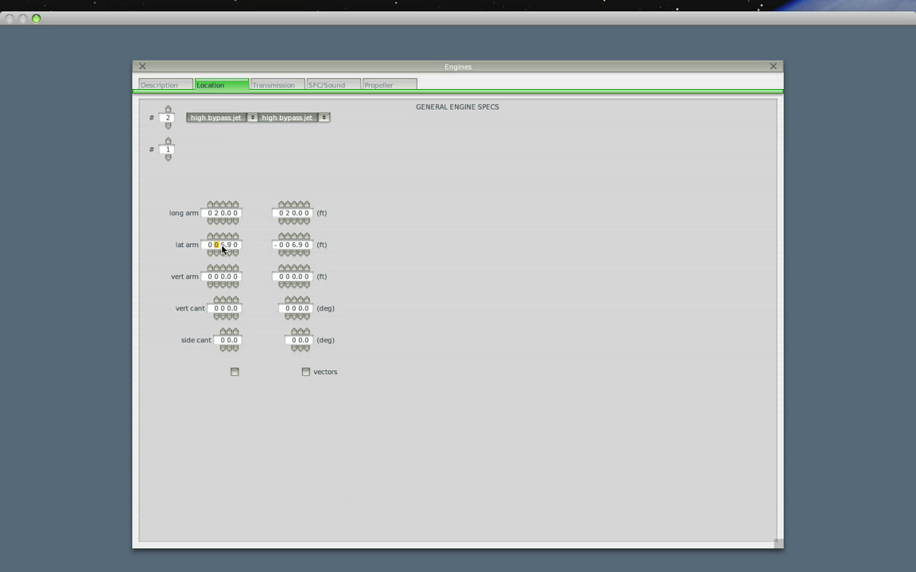
# - Close the Engines dialog to return to the ERJ 140 side view
pyautogui.scroll(1, 228, 248)
pyautogui.click(141, 66)
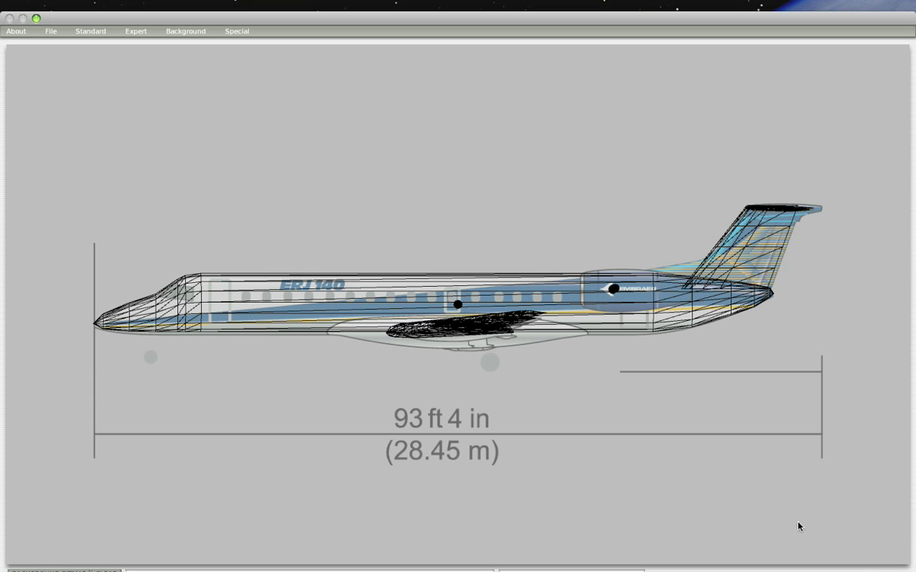
# - Look up the AE3007A engine on the data sheet and raise maximum allowable thrust to 7,100 lb
pyautogui.click(92, 32)
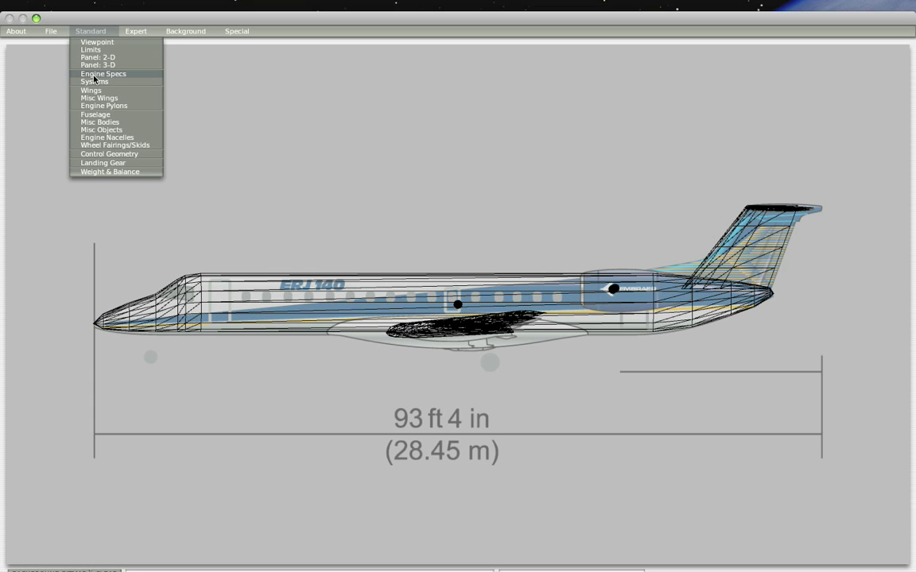
pyautogui.click(96, 74)
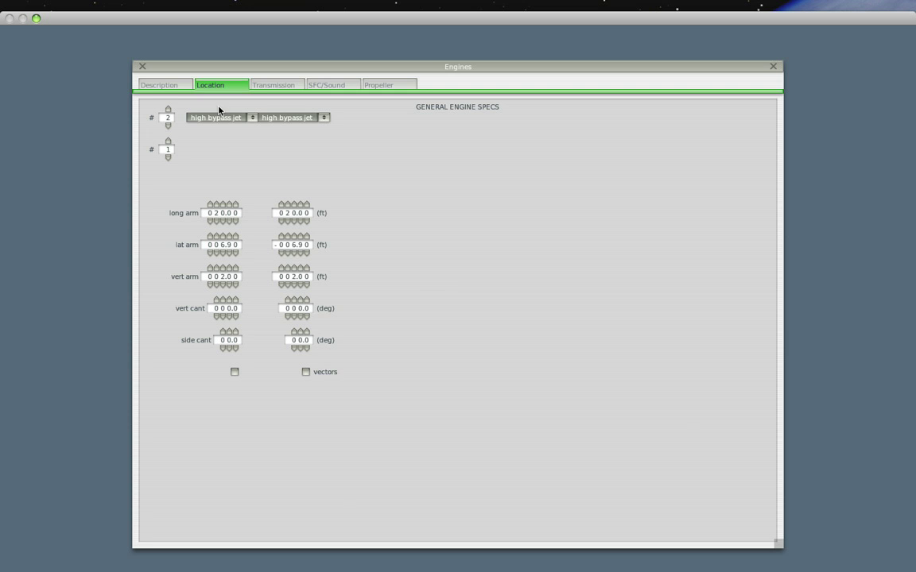
pyautogui.click(177, 89)
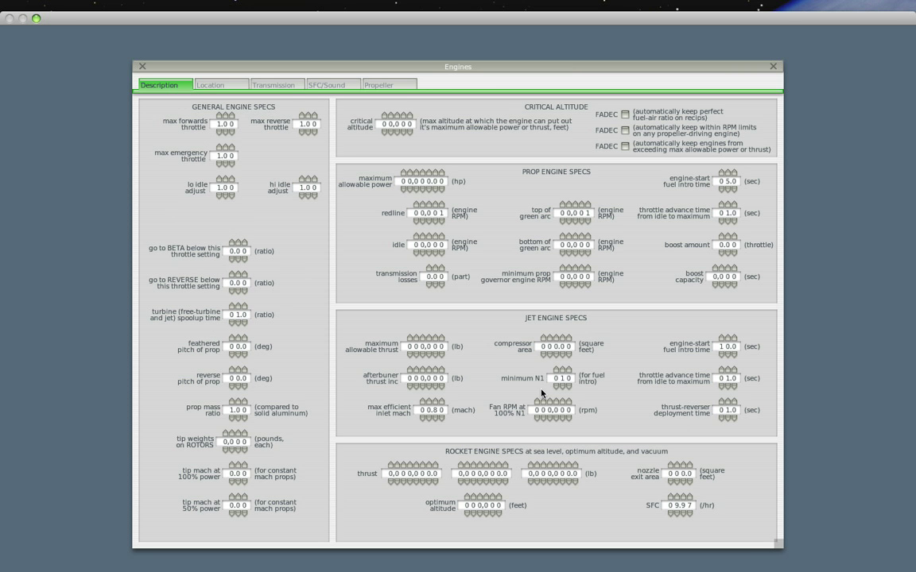
pyautogui.press('super+Tab')
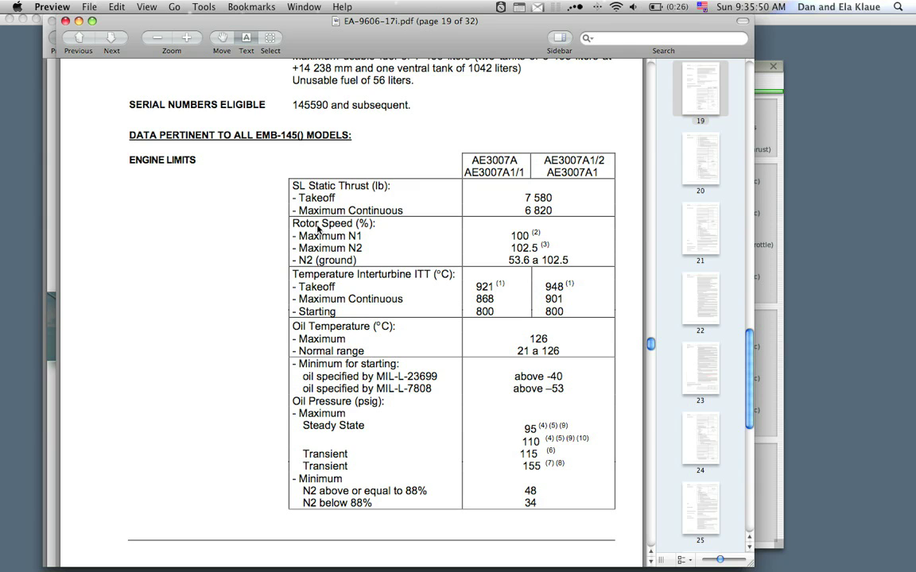
pyautogui.scroll(1, 477, 175)
pyautogui.doubleClick(490, 162)
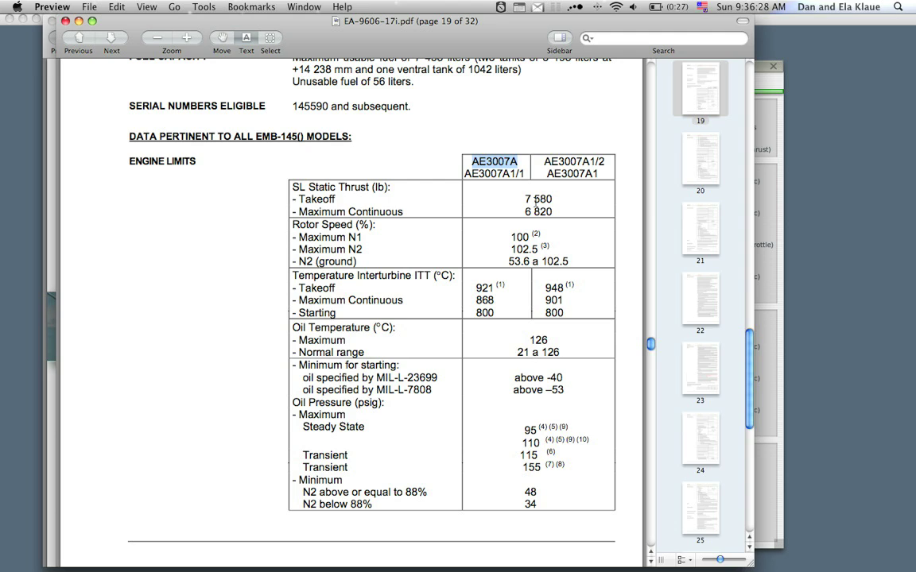
pyautogui.press('super+Tab')
pyautogui.click(424, 336)
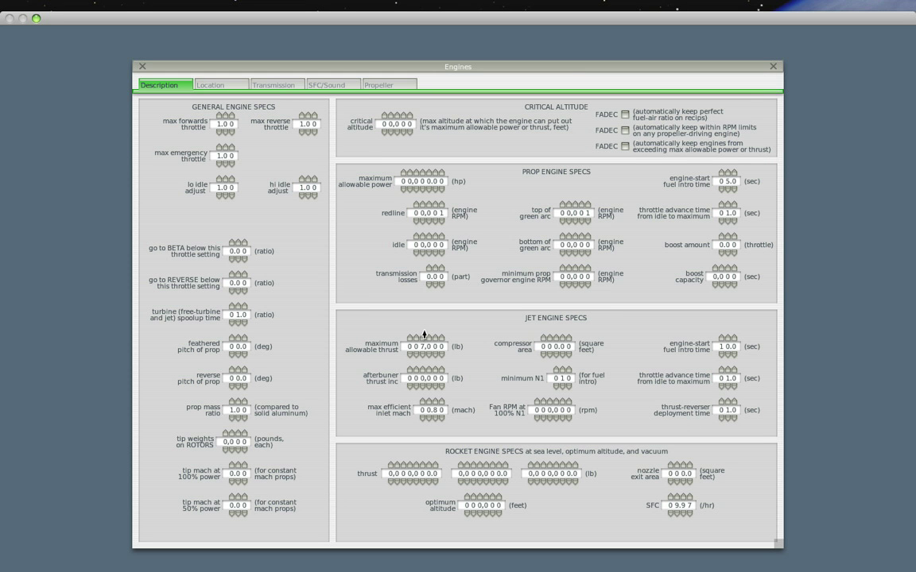
pyautogui.click(429, 336)
# - Compare the engine limits PDF and the turbofan reference page for fan and compressor data
pyautogui.press('super+Tab')
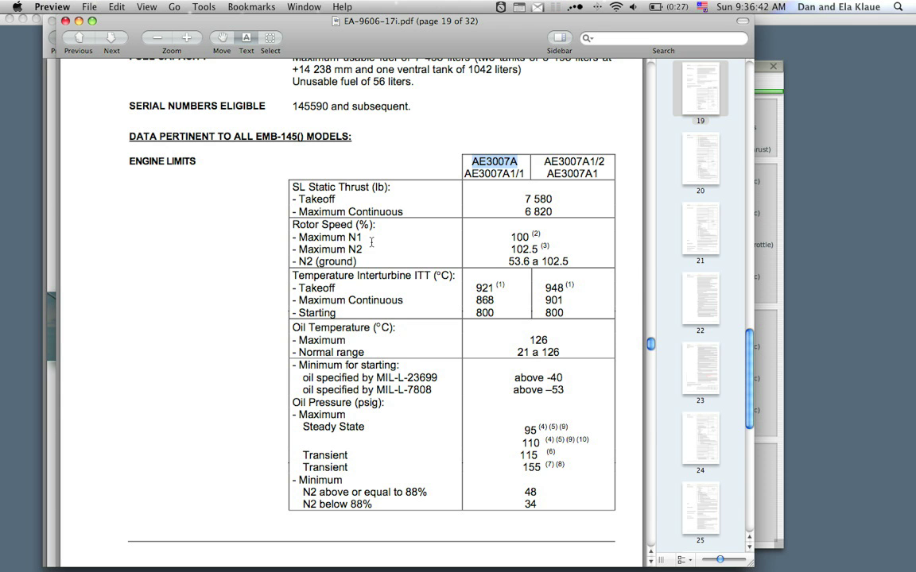
pyautogui.press('super+Tab')
pyautogui.press('super+Tab')
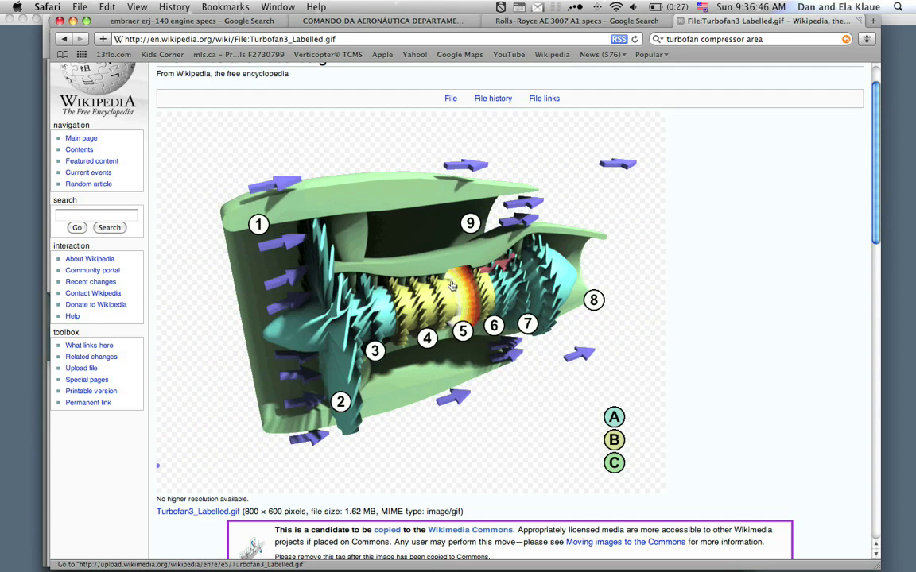
pyautogui.press('super+Tab')
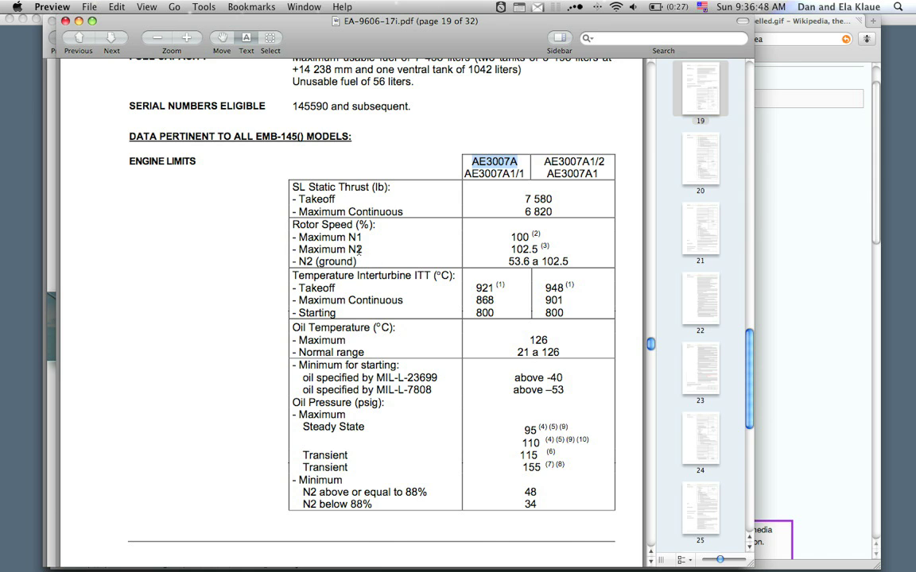
pyautogui.press('super+Tab')
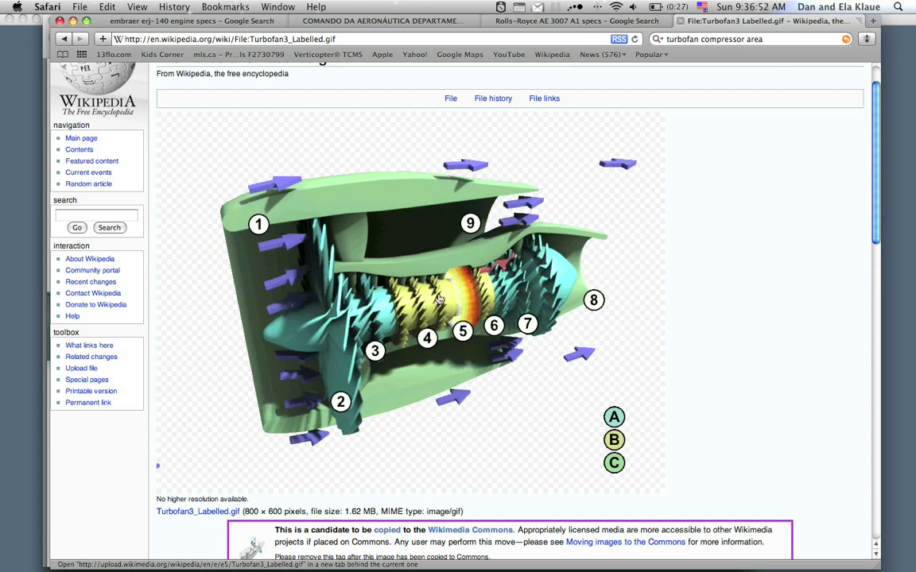
pyautogui.press('super+Tab')
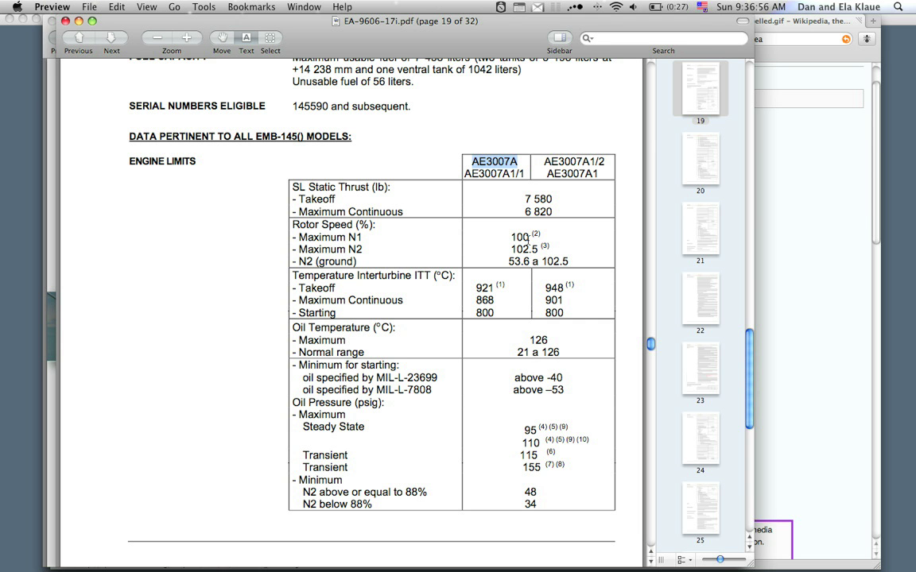
pyautogui.scroll(-10, 525, 261)
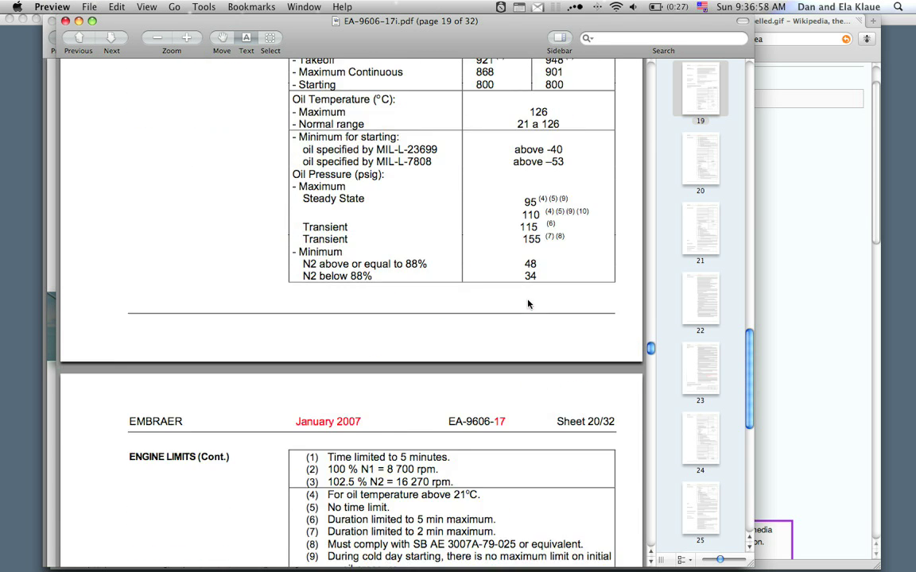
pyautogui.scroll(-3, 527, 304)
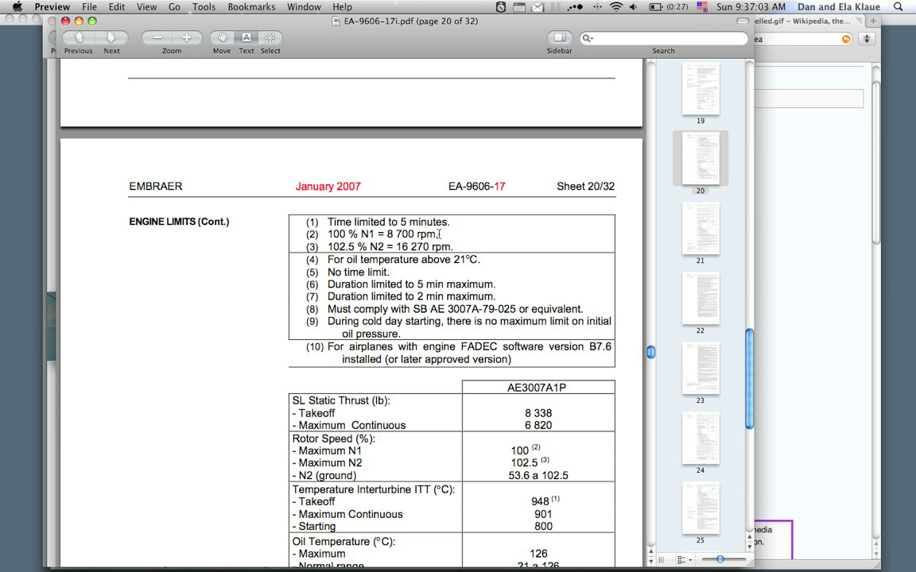
pyautogui.press('super+Tab')
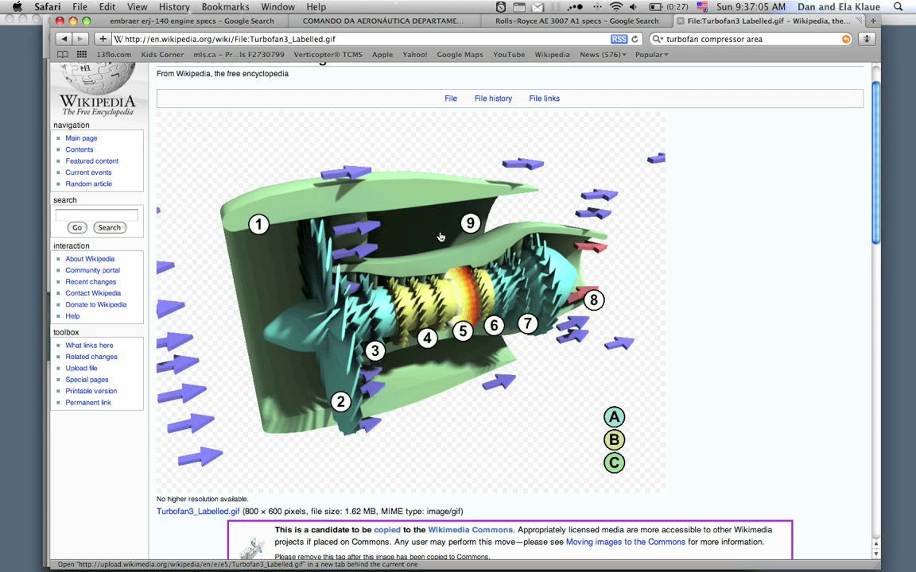
pyautogui.press('super+Tab')
pyautogui.press('super+Tab')
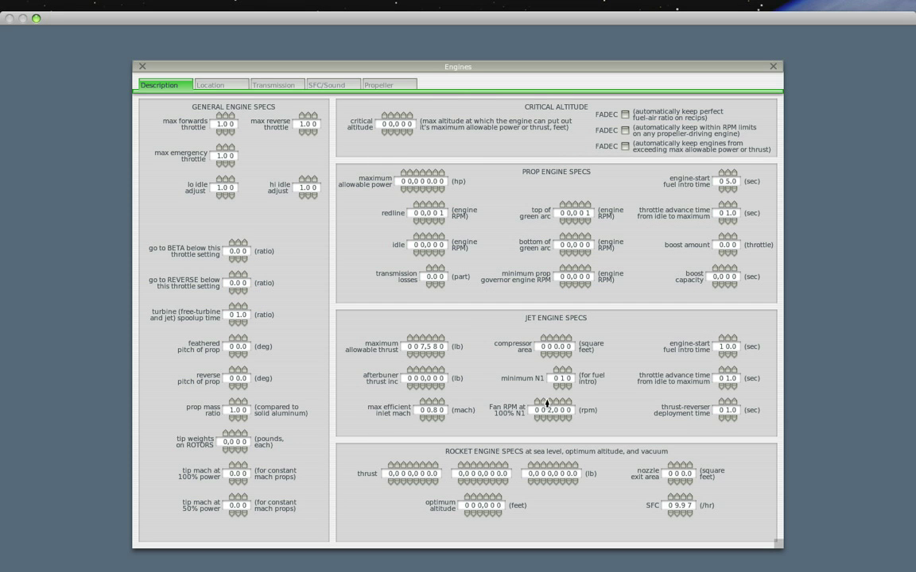
pyautogui.press('super+Tab')
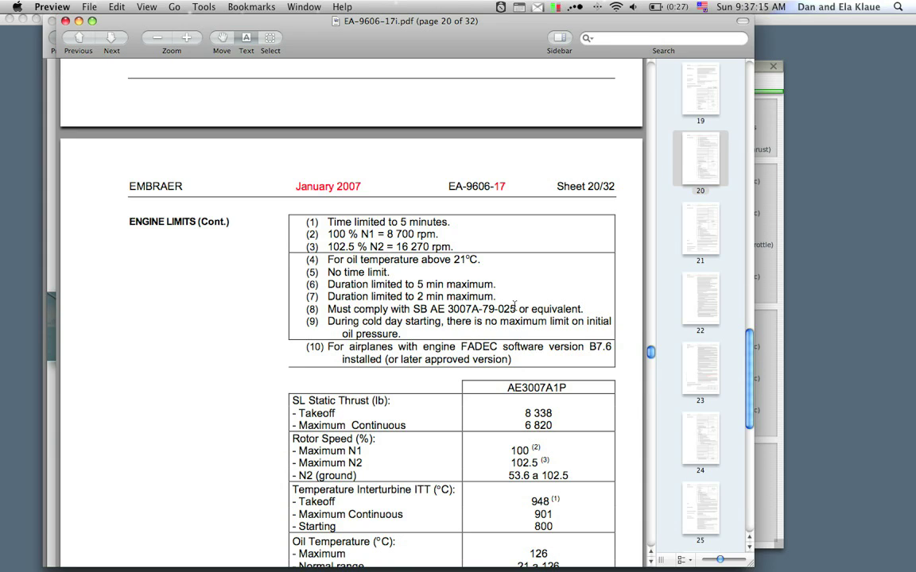
pyautogui.press('super+Tab')
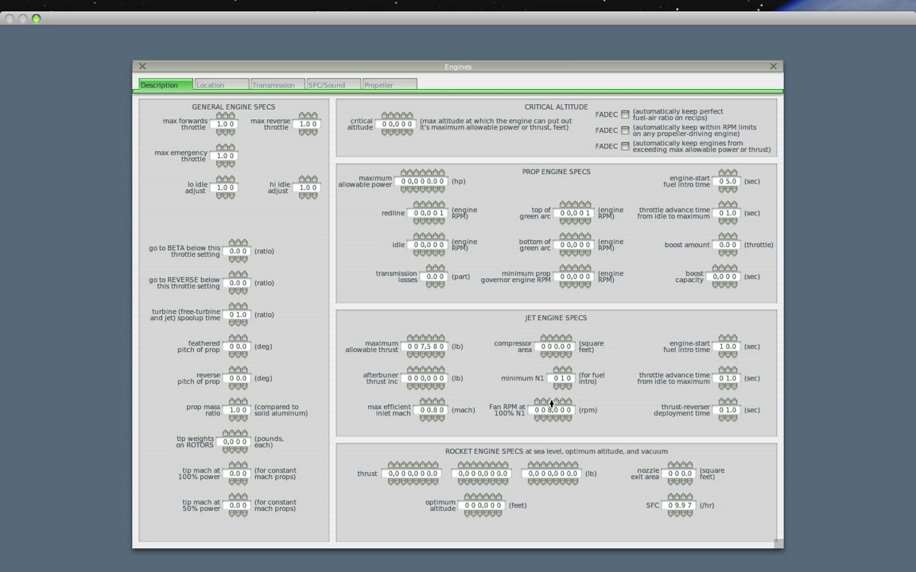
# - Set fan RPM at 100% N1 to 8,700 and compressor area to 8.08 square feet
pyautogui.click(551, 404)
pyautogui.moveTo(555, 348)
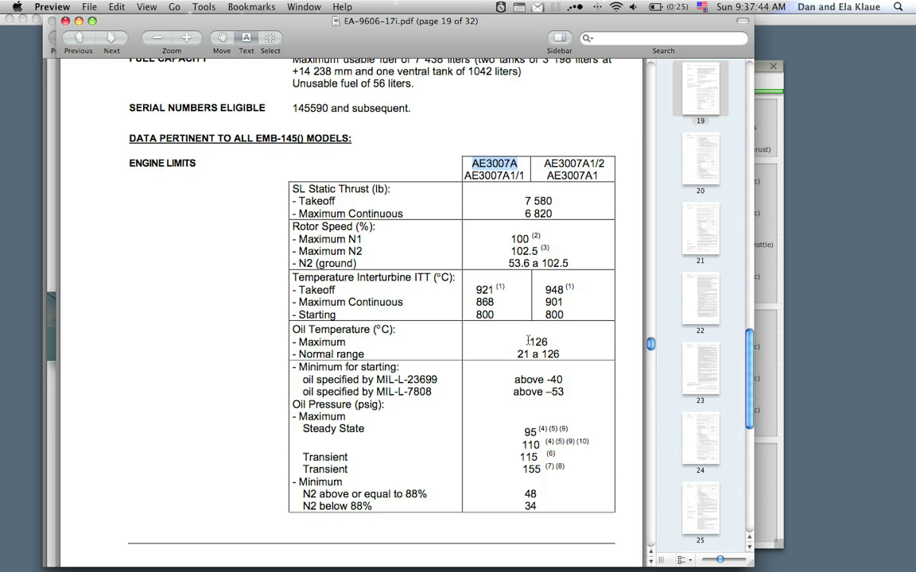
pyautogui.press('F12')
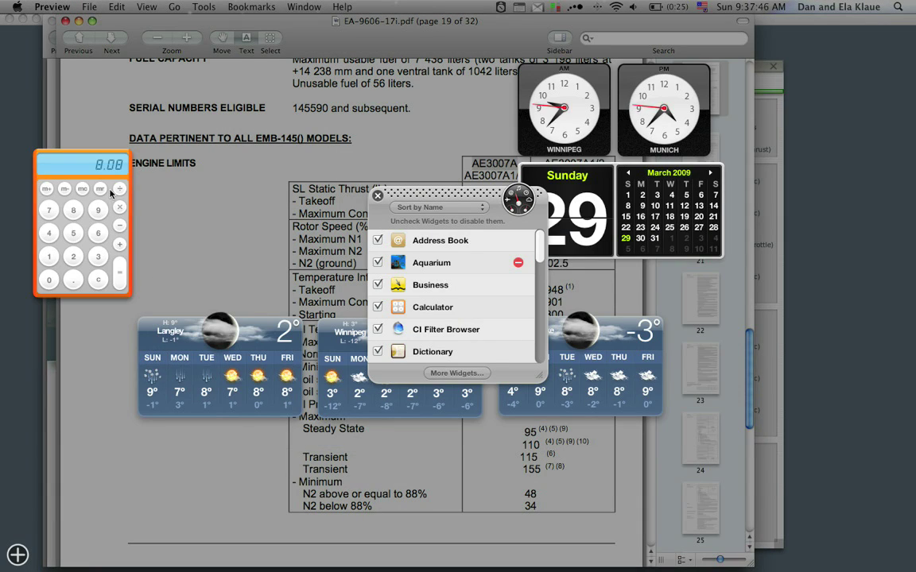
pyautogui.press('F12')
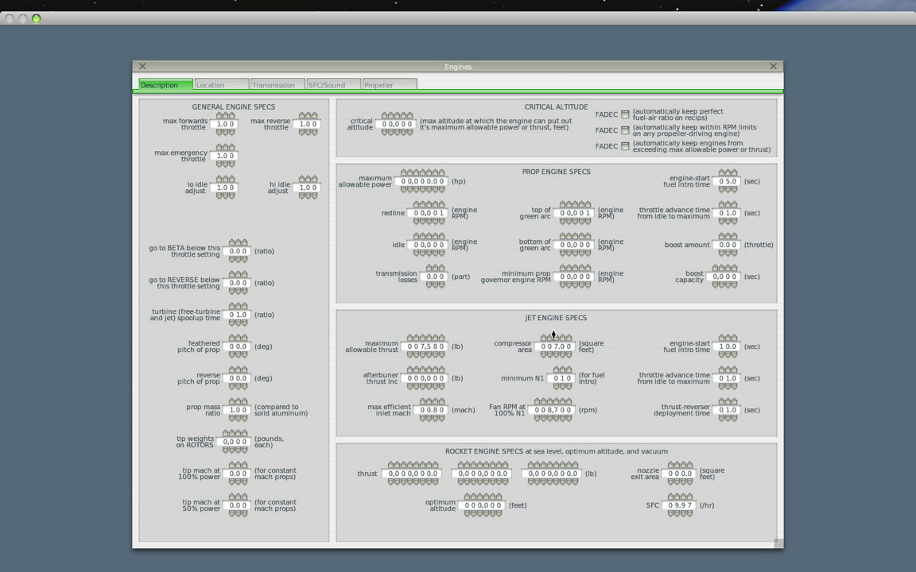
pyautogui.click(553, 334)
pyautogui.click(568, 337)
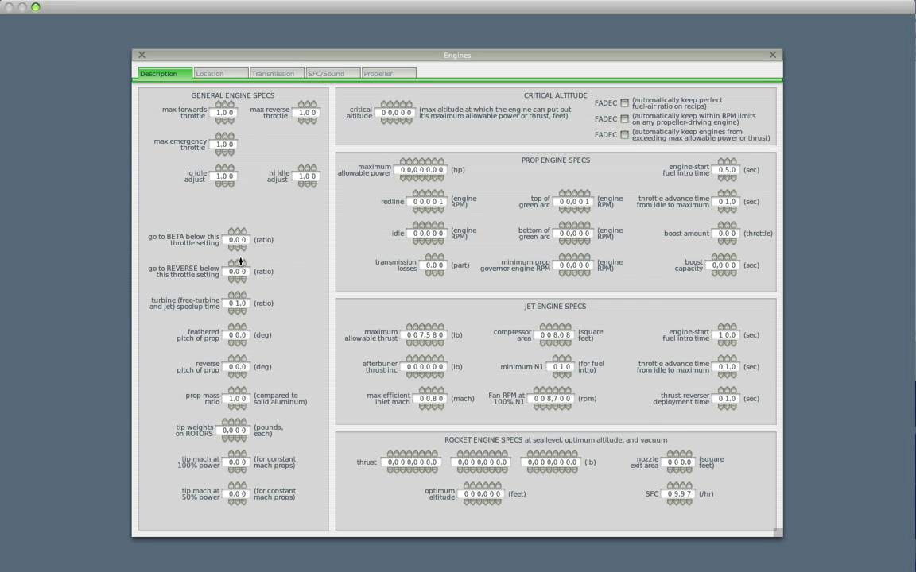
# - Check the engine arms on the Location tab, then close the Engines dialog
pyautogui.click(217, 77)
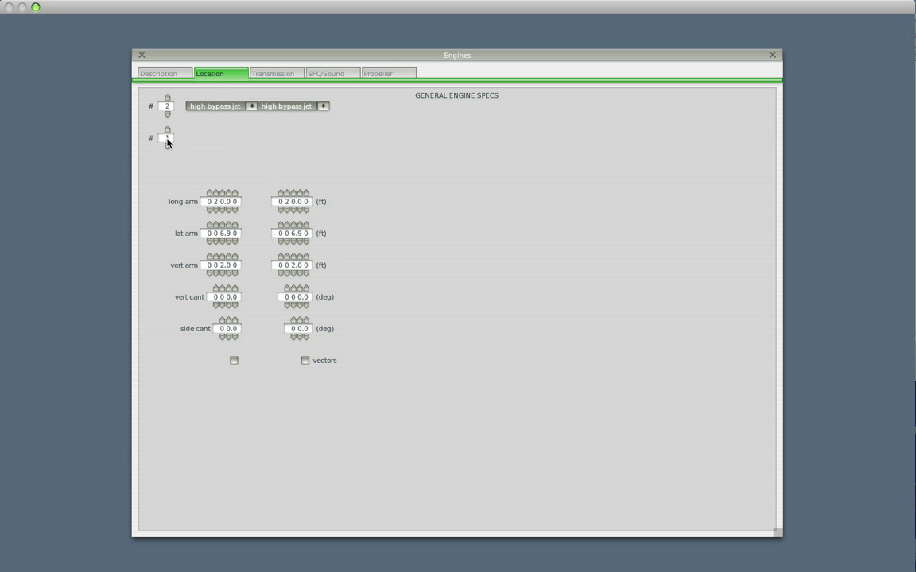
pyautogui.moveTo(168, 143)
pyautogui.click(141, 56)
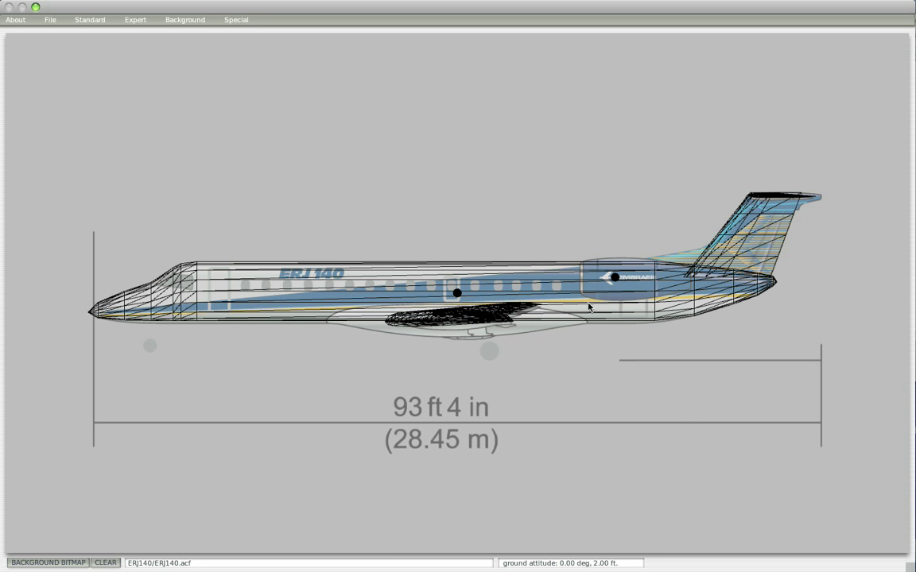
pyautogui.click(86, 20)
# - Add a nacelle over both engine 1 and engine 2 in the Engine Nacelles editor
pyautogui.click(115, 127)
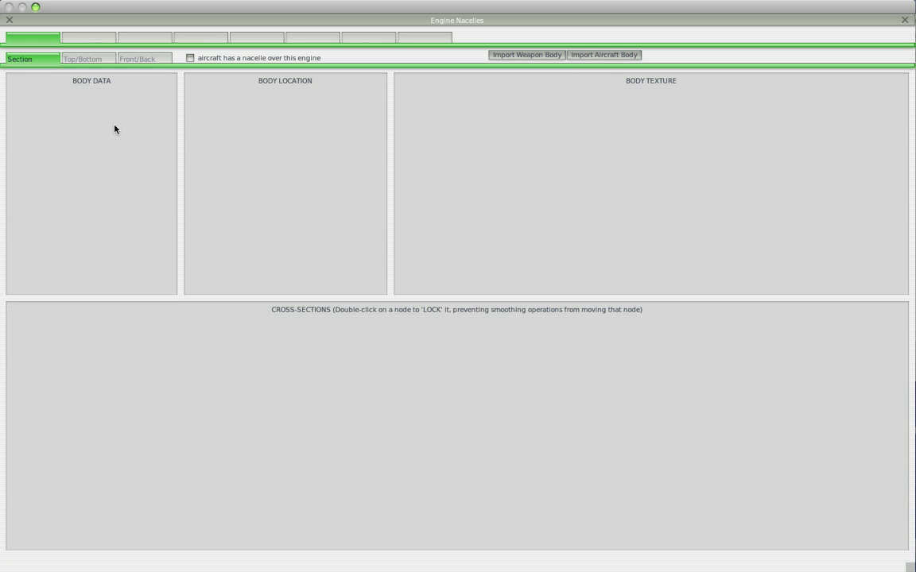
pyautogui.click(189, 58)
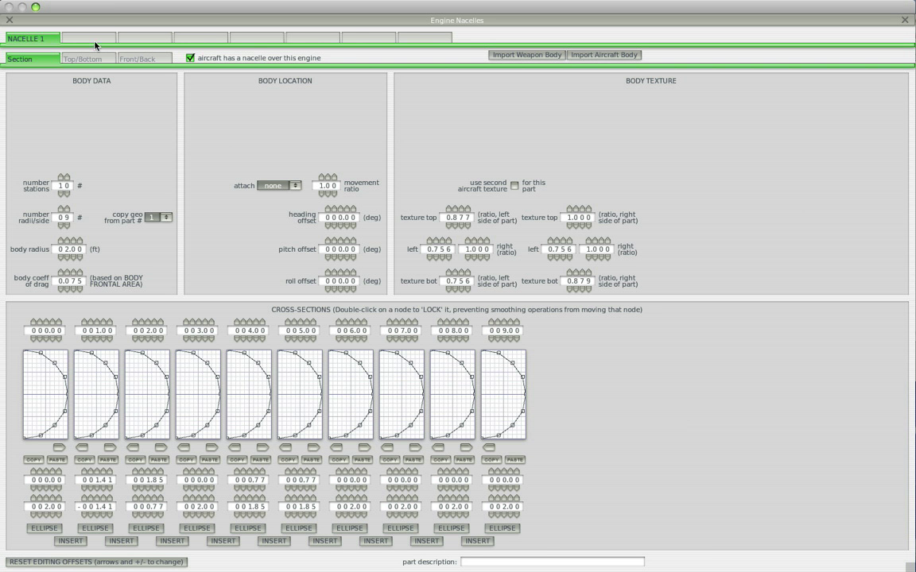
pyautogui.click(92, 40)
pyautogui.click(190, 58)
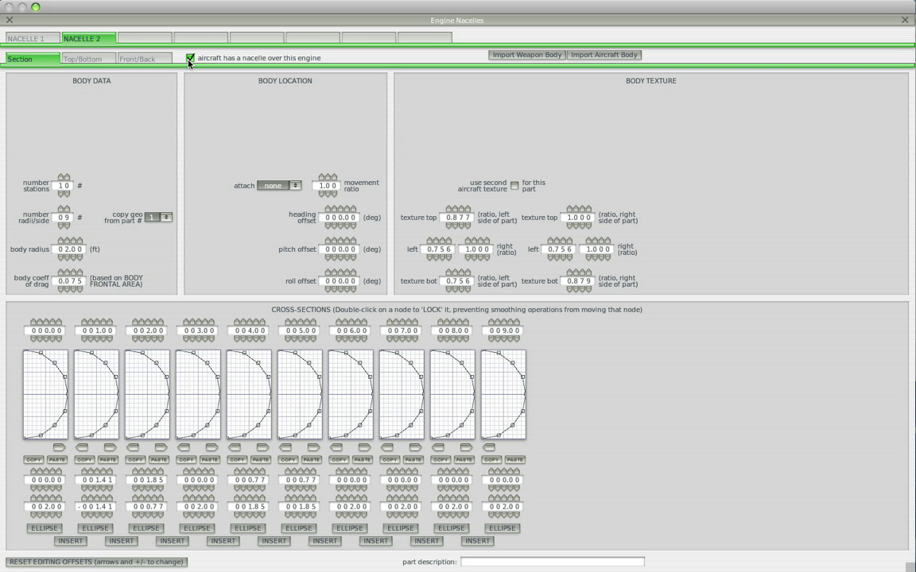
pyautogui.click(7, 20)
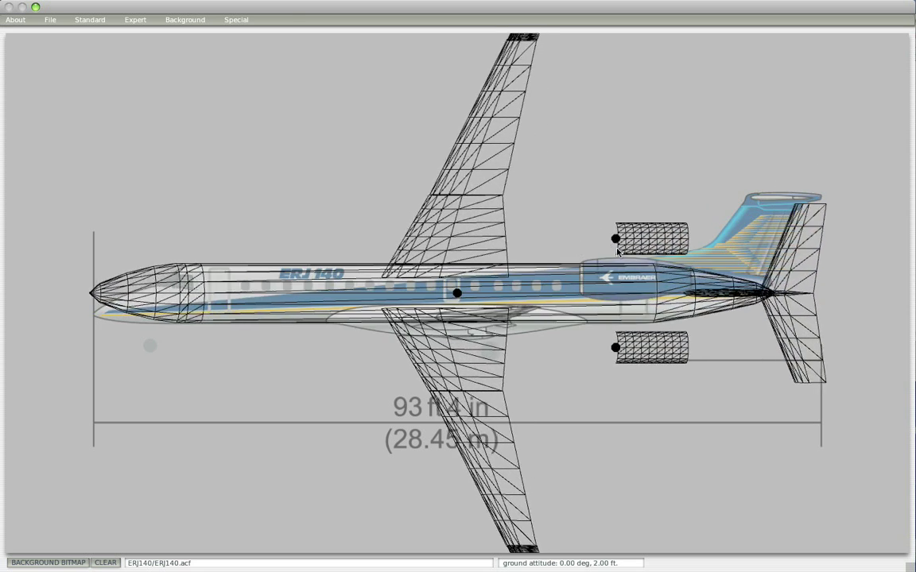
# - Reopen Engine Nacelles and show nacelle 2's top, side and bottom outlines
pyautogui.click(92, 24)
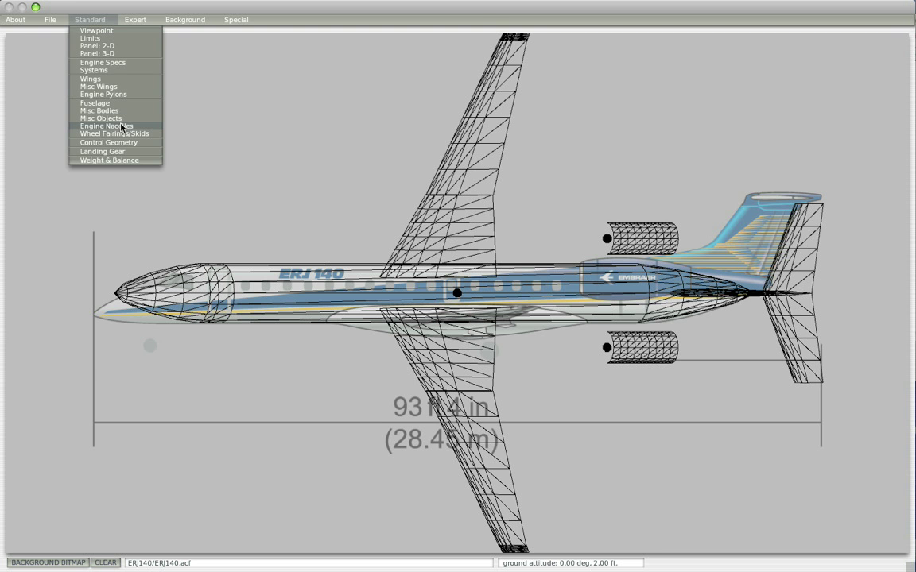
pyautogui.click(110, 113)
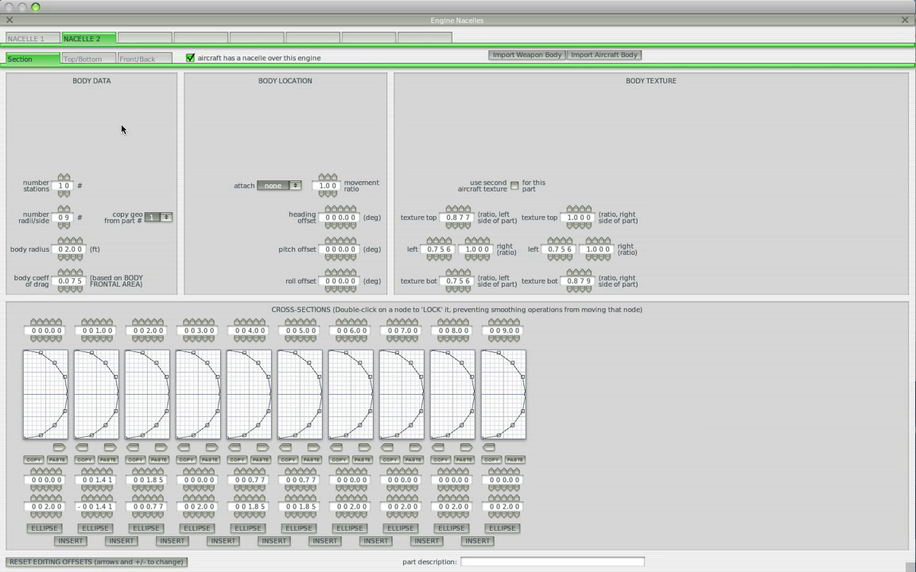
pyautogui.click(82, 60)
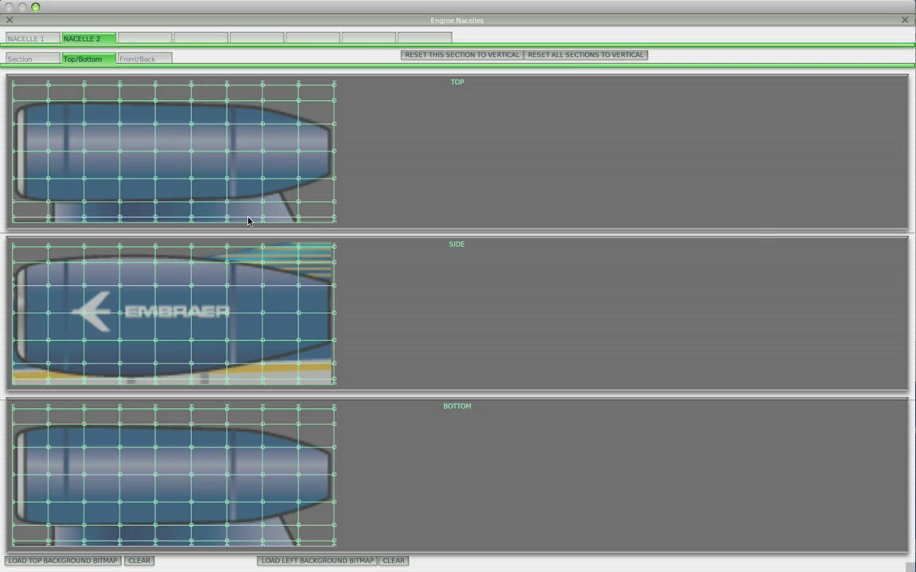
pyautogui.press('super+Tab')
pyautogui.press('super+Tab')
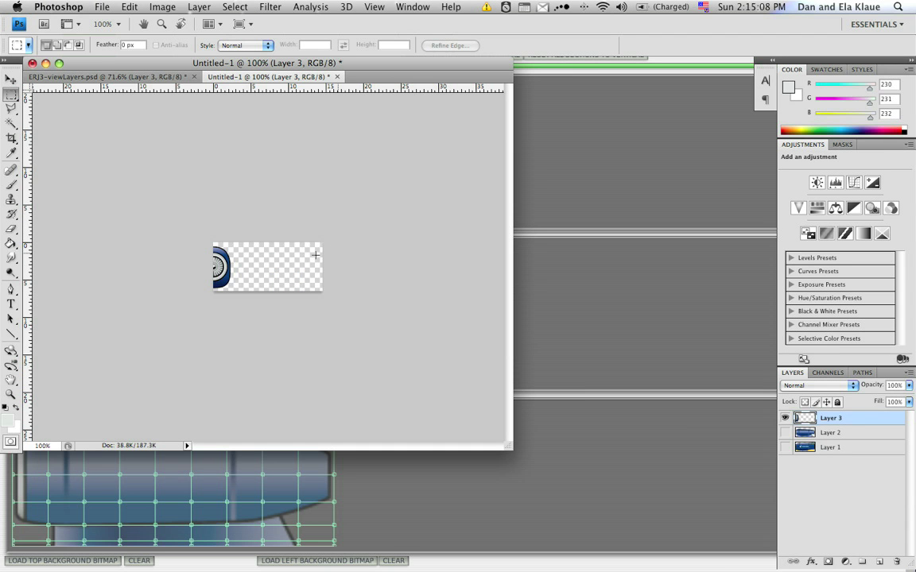
# - Toggle Layers 1–3 of the cropped engine image so only the Embraer-logo side view shows
pyautogui.click(143, 76)
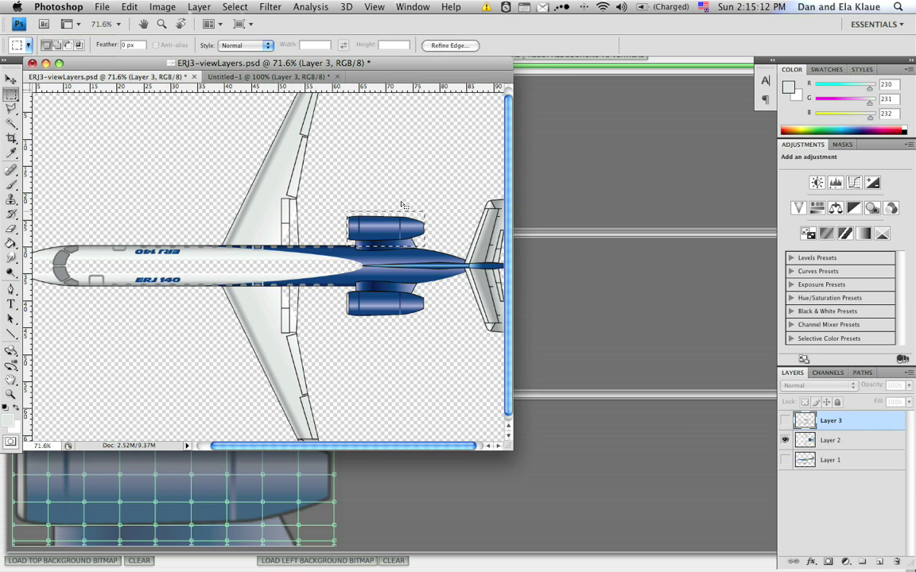
pyautogui.click(229, 78)
pyautogui.click(785, 432)
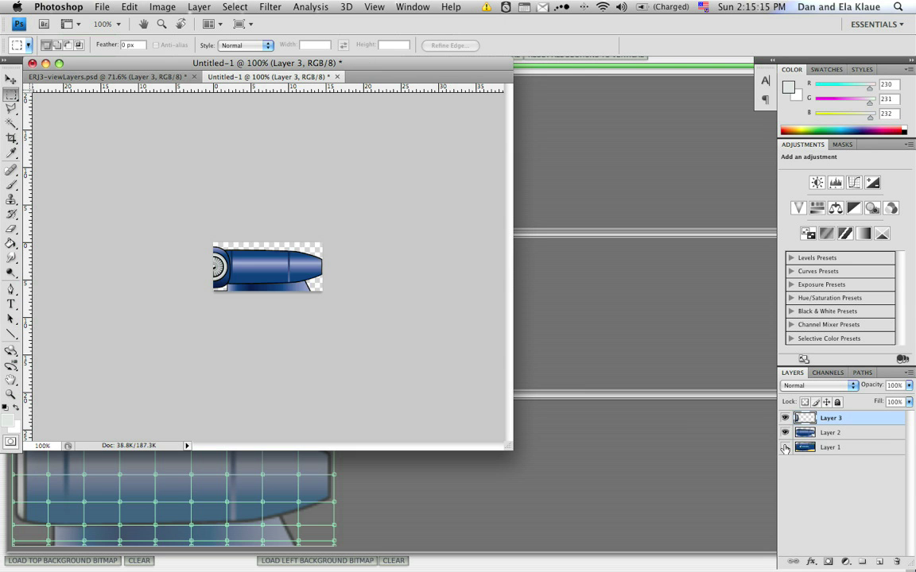
pyautogui.click(784, 446)
pyautogui.click(784, 433)
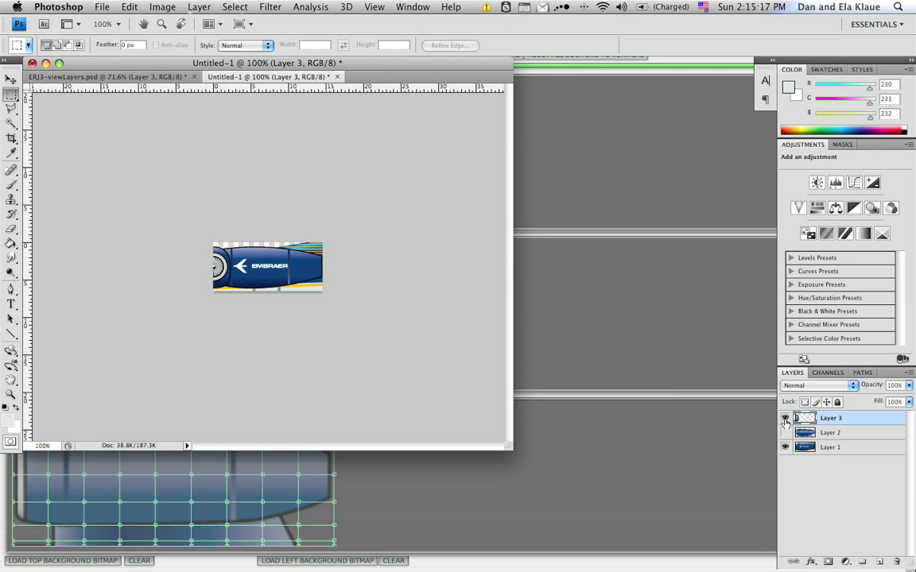
pyautogui.click(785, 419)
pyautogui.press('super+Tab')
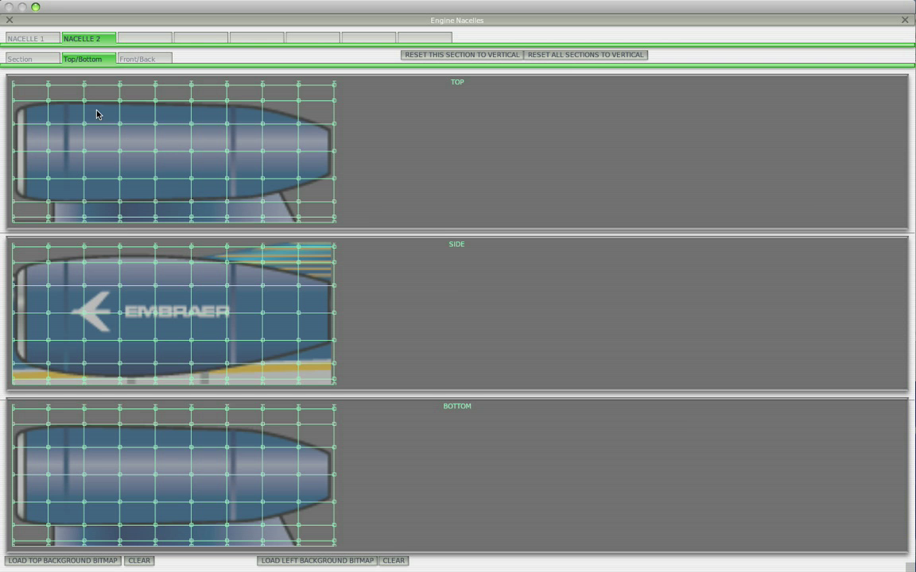
# - Switch Plane Maker's background to the side view
pyautogui.click(10, 19)
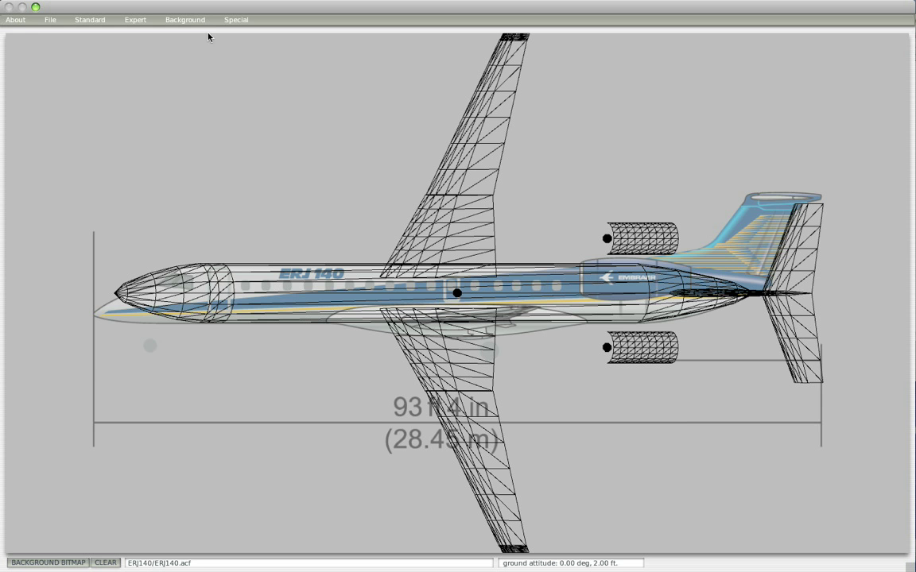
pyautogui.click(173, 21)
pyautogui.click(191, 46)
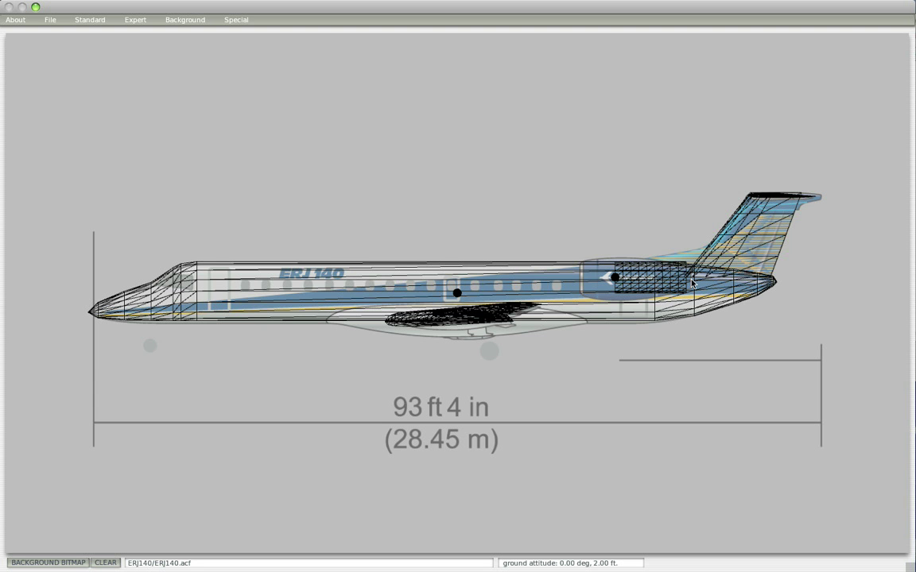
# - Review the nacelle cross-section in Engine Nacelles, then close the editor
pyautogui.click(91, 21)
pyautogui.click(101, 126)
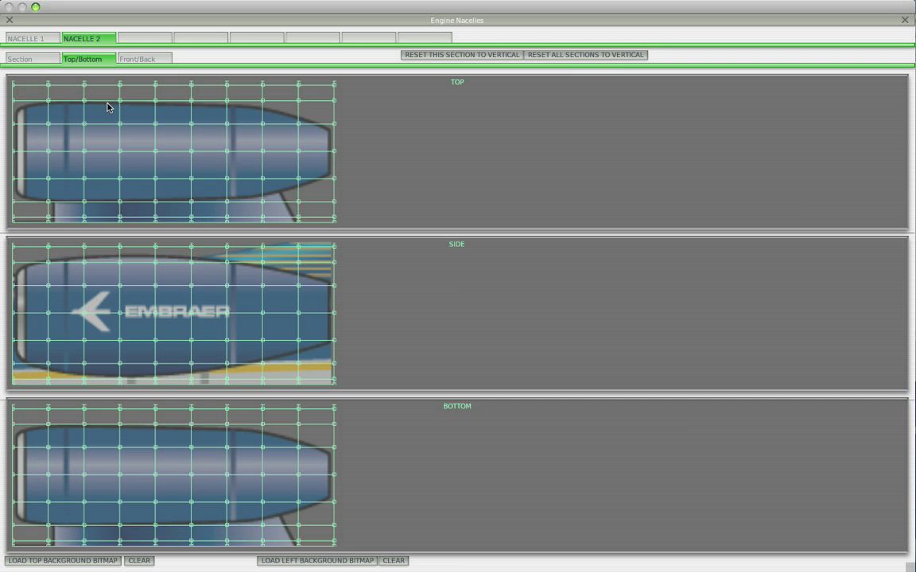
pyautogui.click(20, 60)
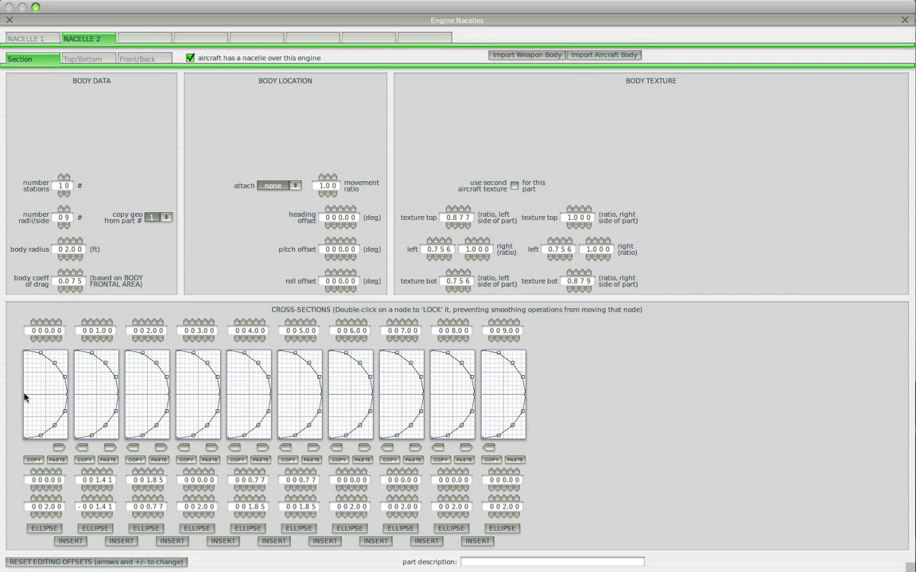
pyautogui.click(9, 20)
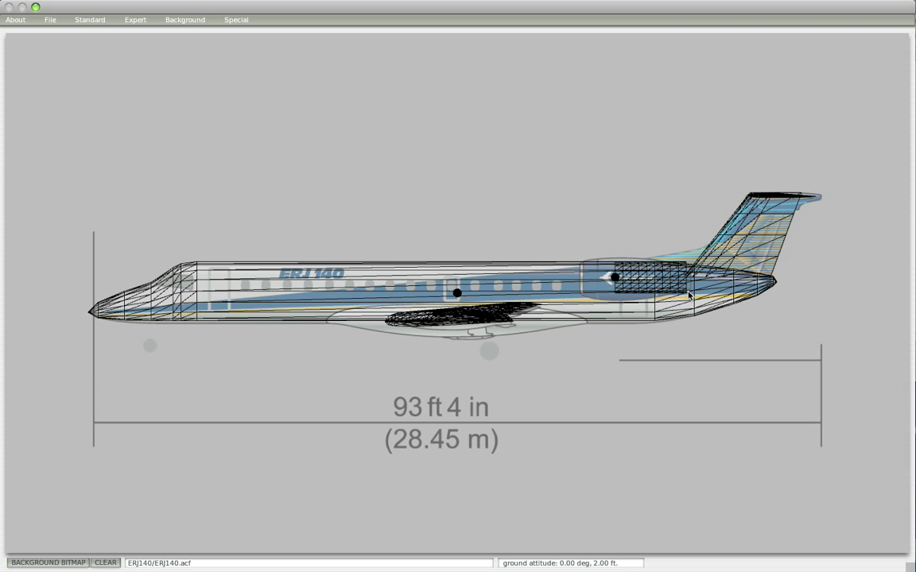
# - Collapse nacelle 2's first station to a point and pull the second station's nodes inward
pyautogui.click(90, 19)
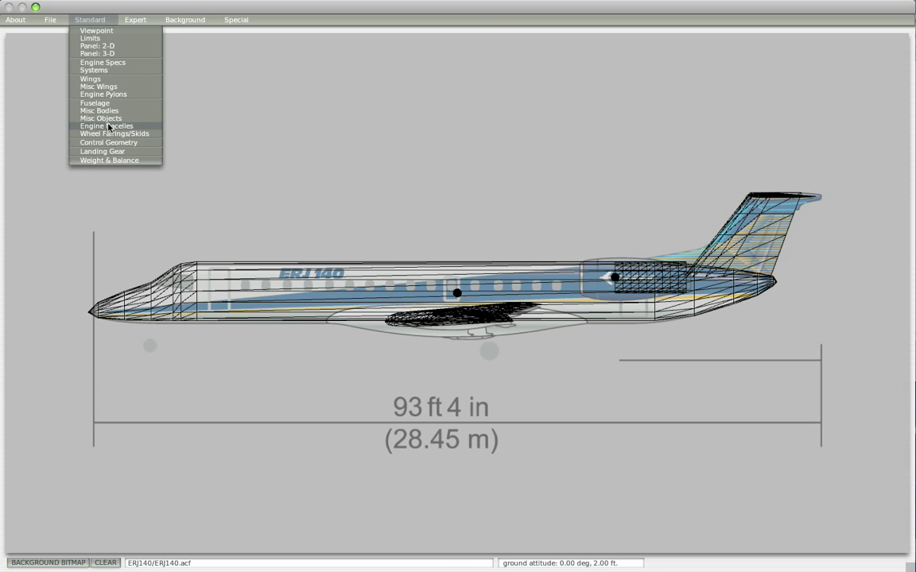
pyautogui.click(128, 186)
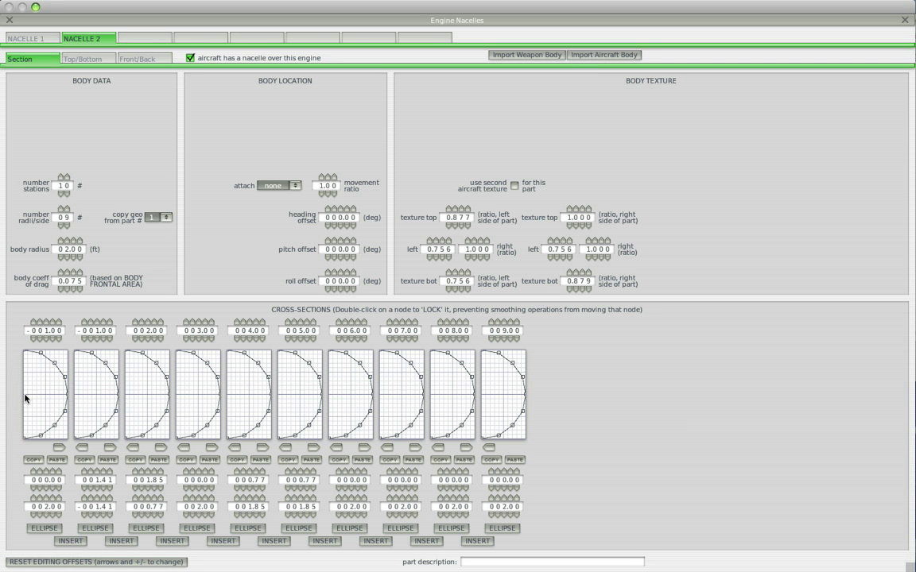
pyautogui.moveTo(21, 355); pyautogui.dragTo(22, 396)
pyautogui.moveTo(81, 437); pyautogui.dragTo(102, 398)
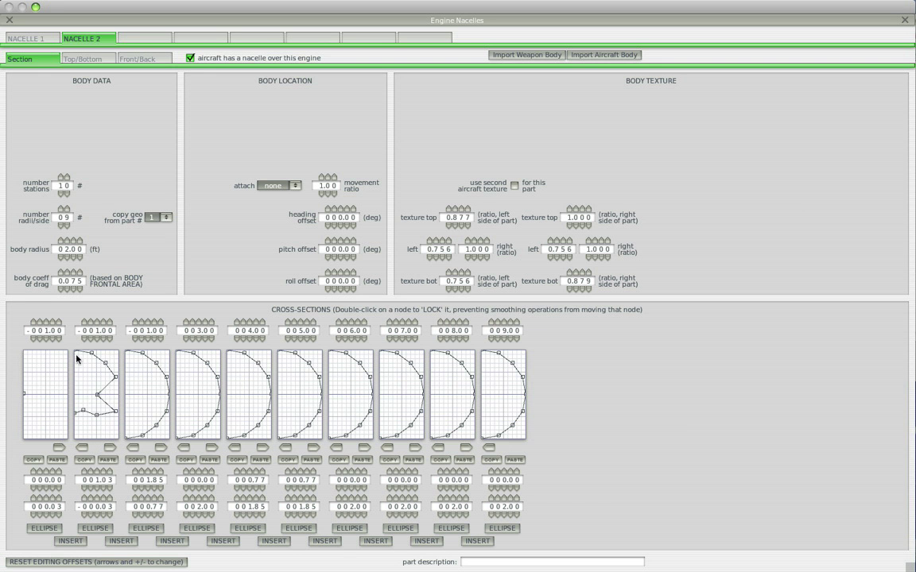
pyautogui.moveTo(77, 354); pyautogui.dragTo(77, 380)
# - Round the second station into a small ellipse and set the body radius to 3.0 ft
pyautogui.click(91, 529)
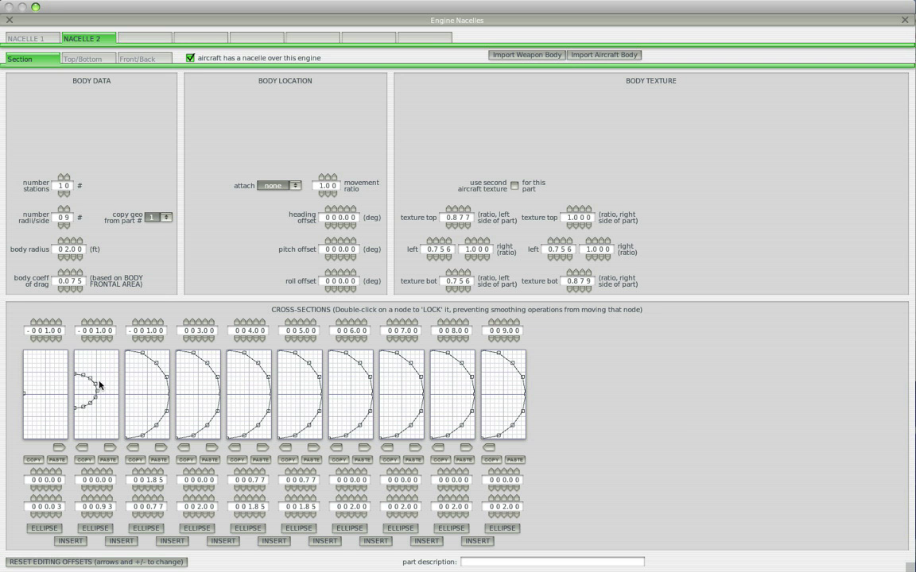
pyautogui.moveTo(96, 395); pyautogui.dragTo(90, 397)
pyautogui.click(101, 529)
pyautogui.click(71, 240)
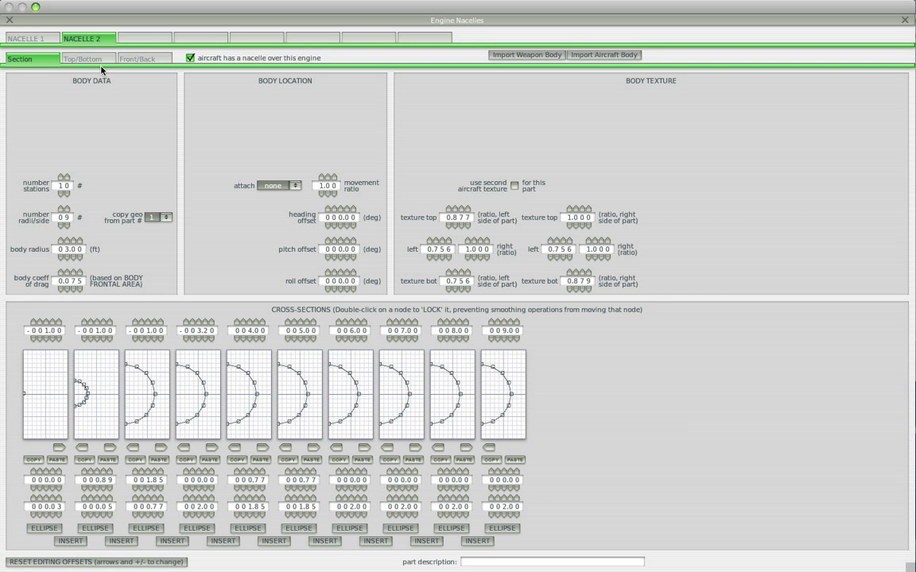
pyautogui.click(9, 19)
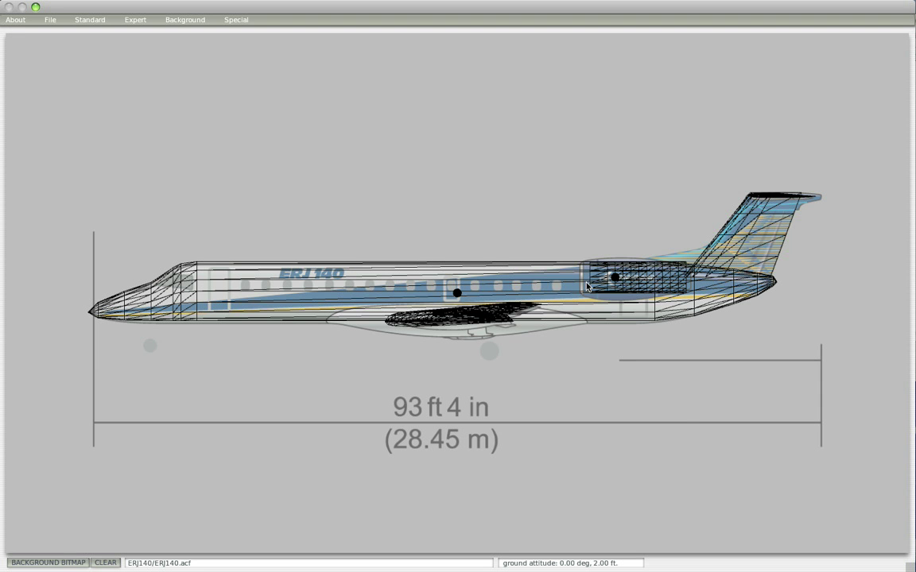
# - Reopen and close Engine Nacelles twice to compare nacelle 2 against the side view
pyautogui.click(87, 19)
pyautogui.click(105, 125)
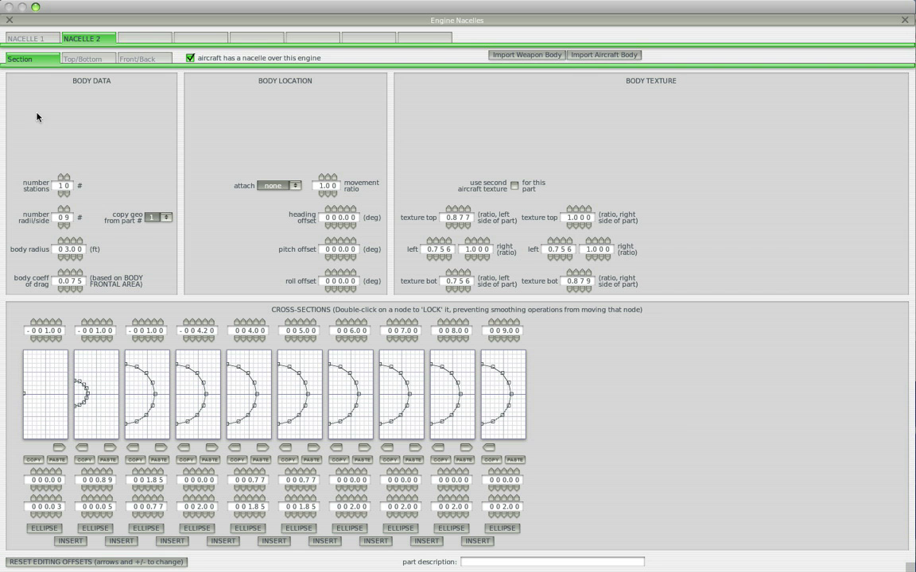
pyautogui.click(9, 20)
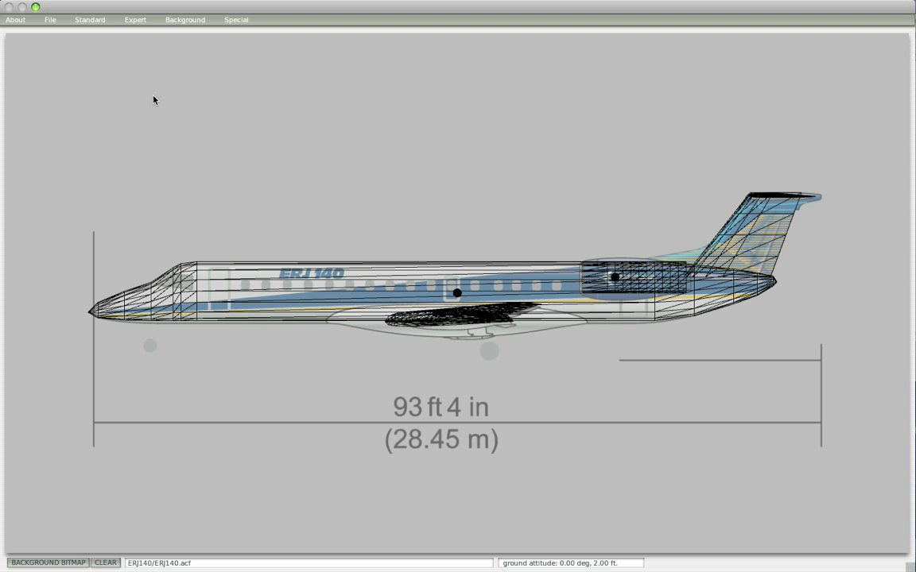
pyautogui.click(90, 19)
pyautogui.click(102, 115)
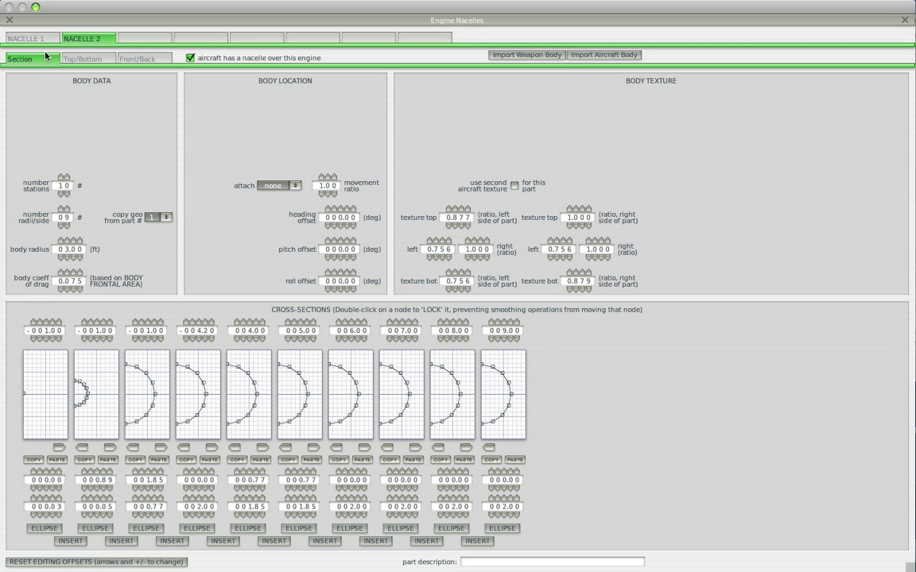
pyautogui.click(9, 20)
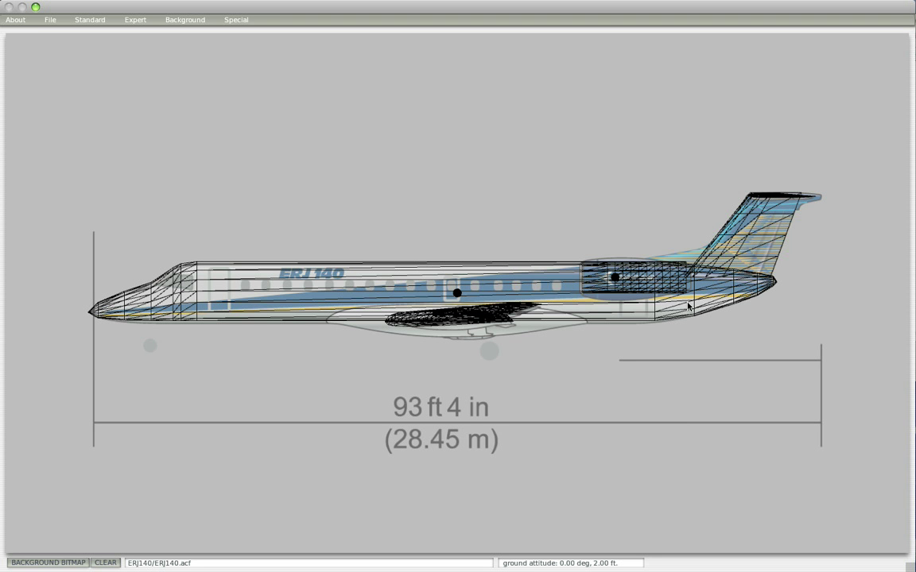
pyautogui.click(89, 21)
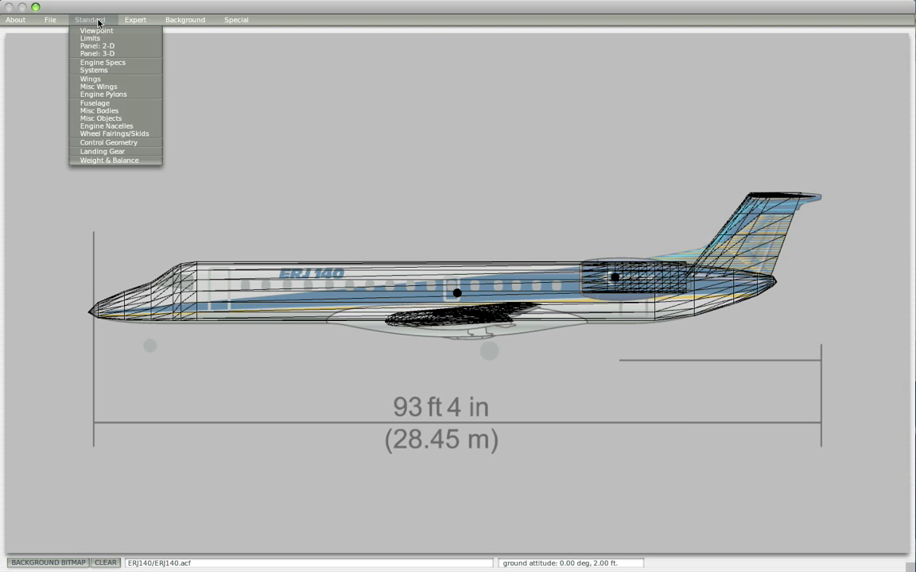
# - Increase nacelle 2 to 14 stations and scroll to the new empty stations
pyautogui.click(98, 128)
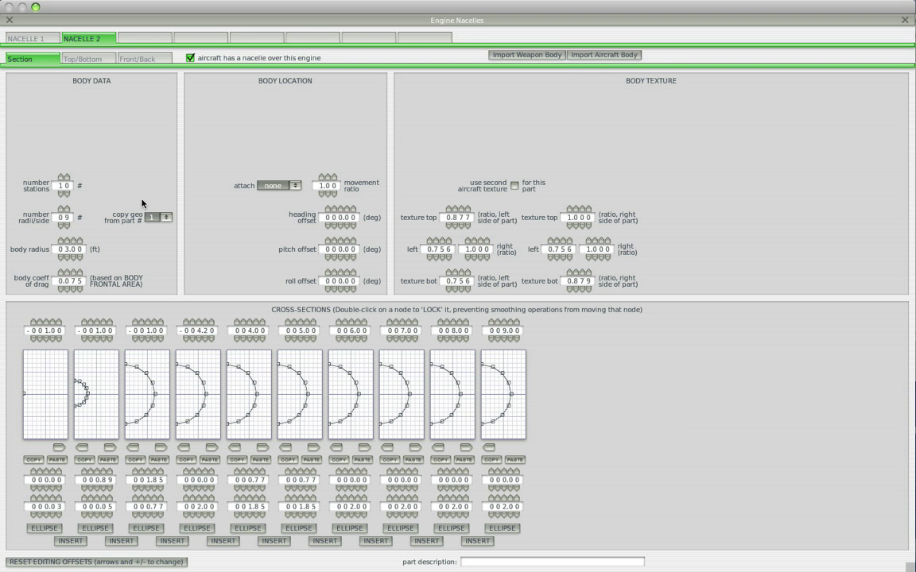
pyautogui.click(68, 175)
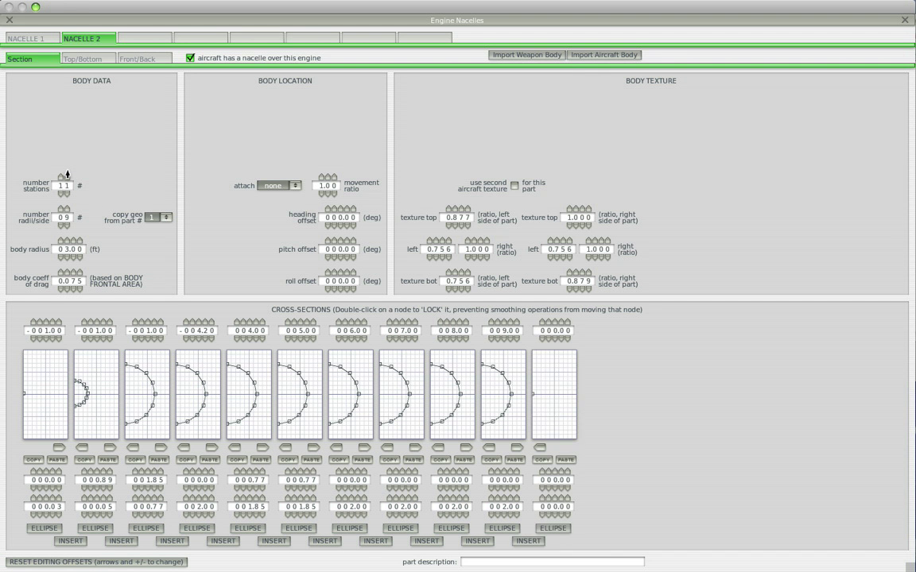
pyautogui.click(68, 175)
pyautogui.click(68, 175)
pyautogui.click(67, 175)
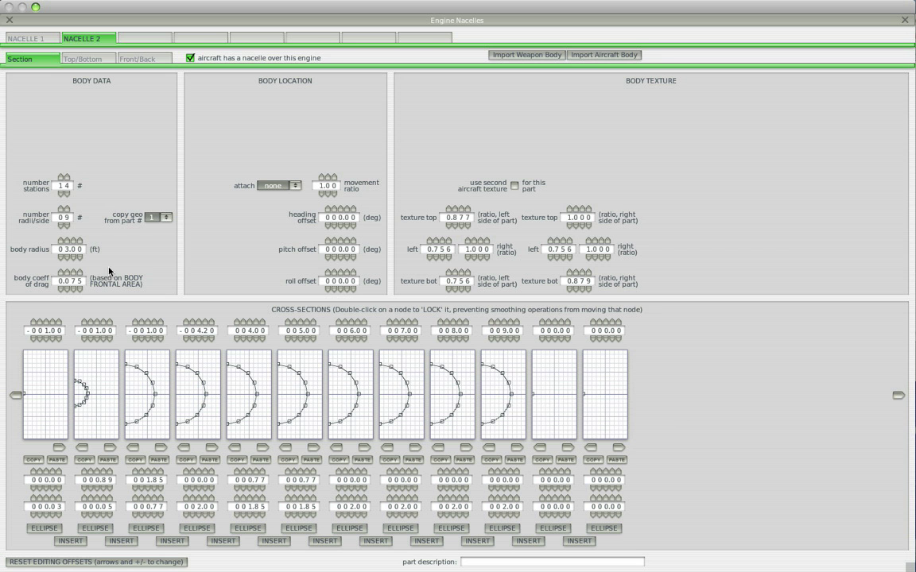
pyautogui.click(899, 395)
pyautogui.click(898, 395)
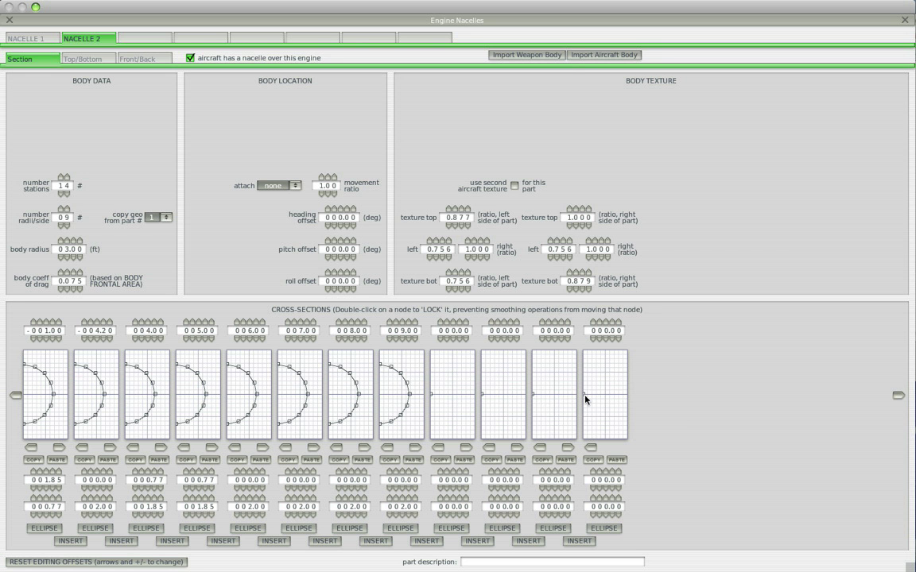
# - Copy the semicircle cross-section onto each new rear station and nudge one slightly aft
pyautogui.click(414, 449)
pyautogui.click(466, 449)
pyautogui.click(516, 448)
pyautogui.click(505, 324)
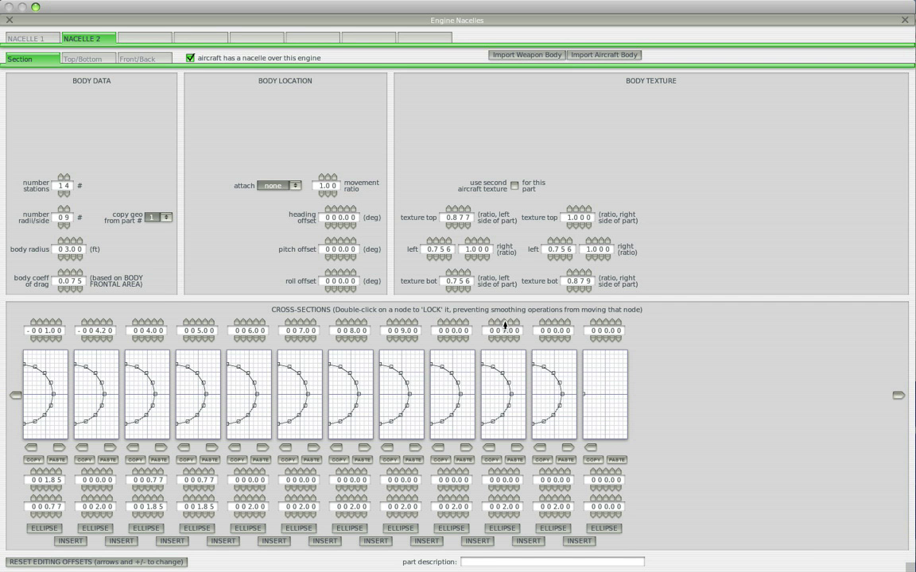
pyautogui.click(511, 321)
pyautogui.click(10, 21)
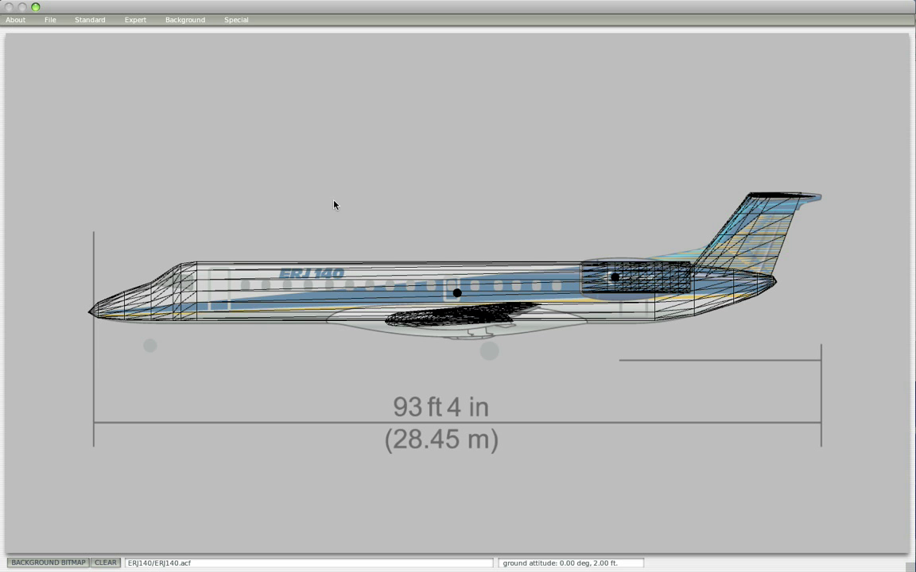
# - Open the Engine Nacelles editor and show nacelle 2's outline over the background image
pyautogui.click(92, 21)
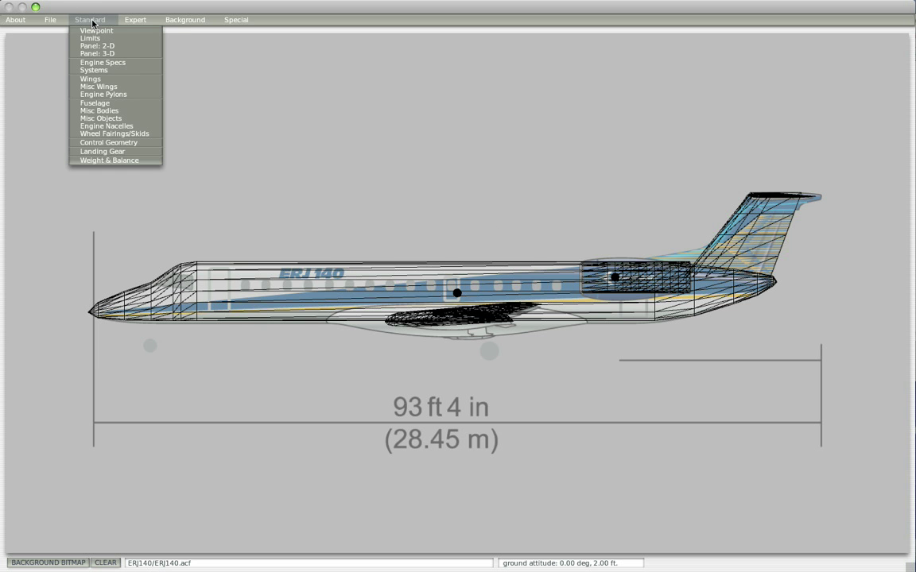
pyautogui.click(95, 126)
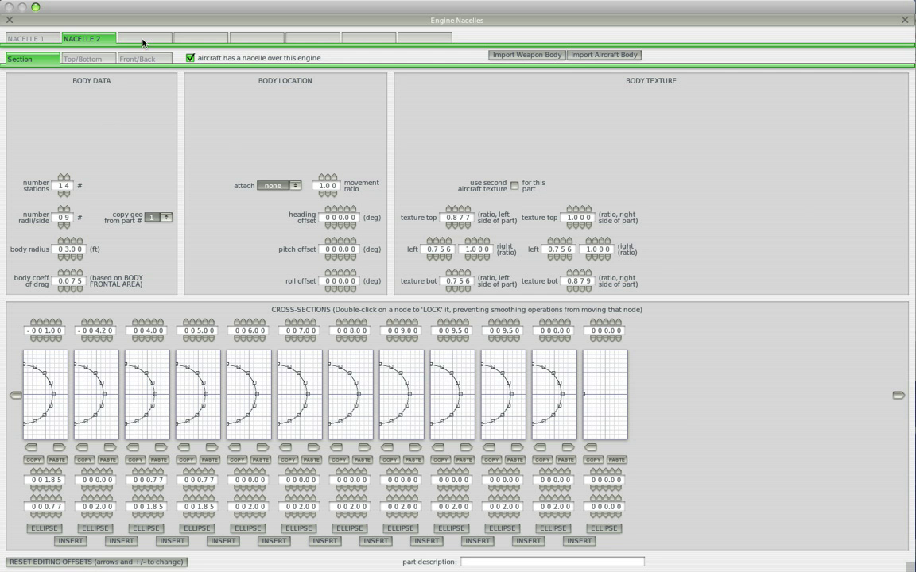
pyautogui.click(86, 58)
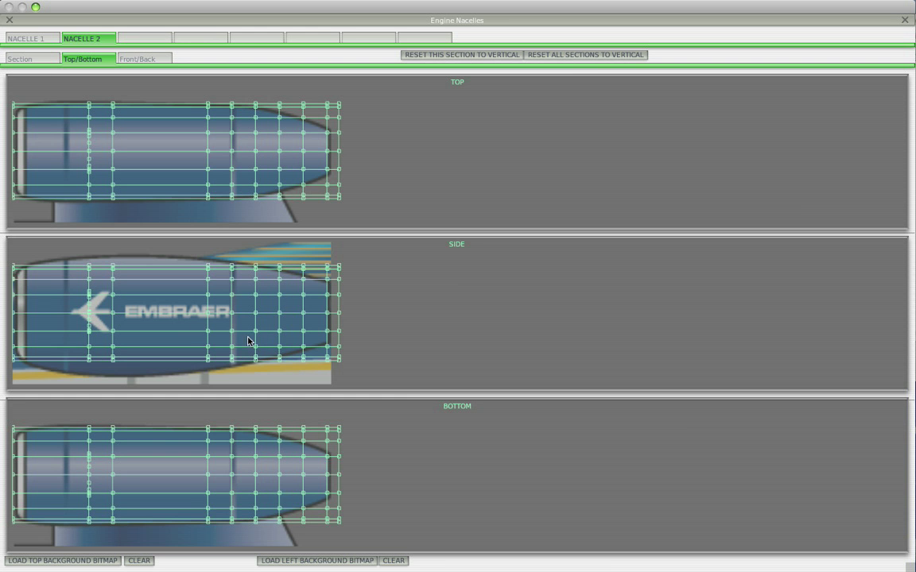
# - Reshape nacelle 2's sections to match the image, with stations five and six at -4.20 and -3.60
pyautogui.click(33, 60)
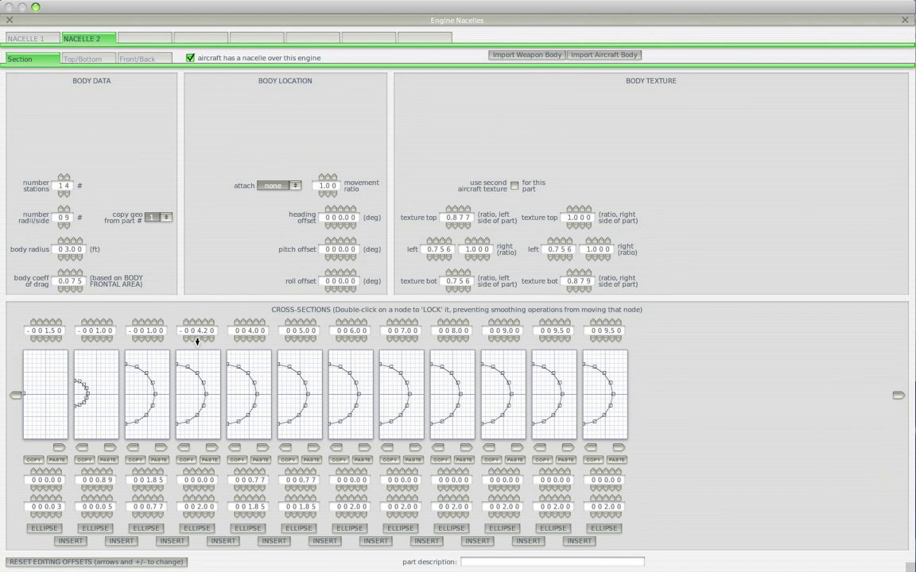
pyautogui.click(70, 58)
pyautogui.click(33, 59)
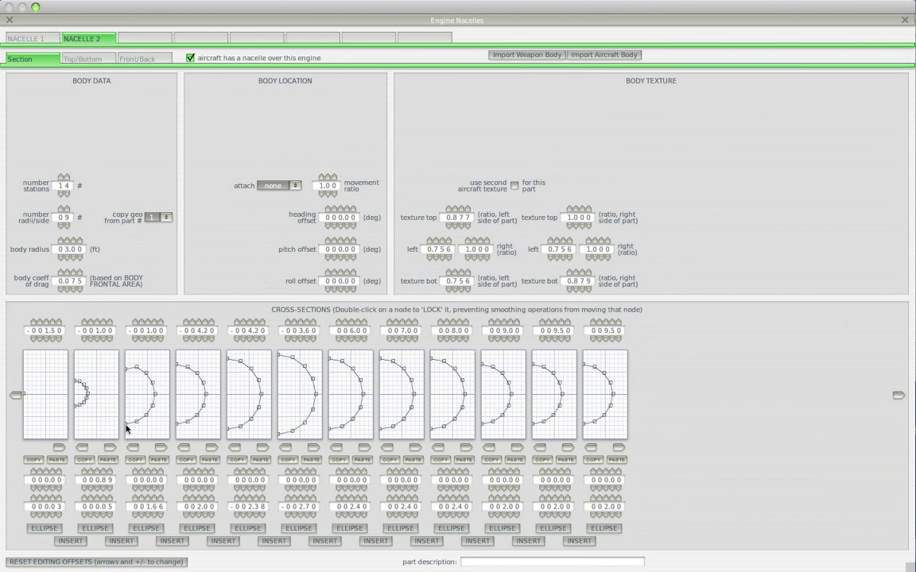
pyautogui.click(89, 59)
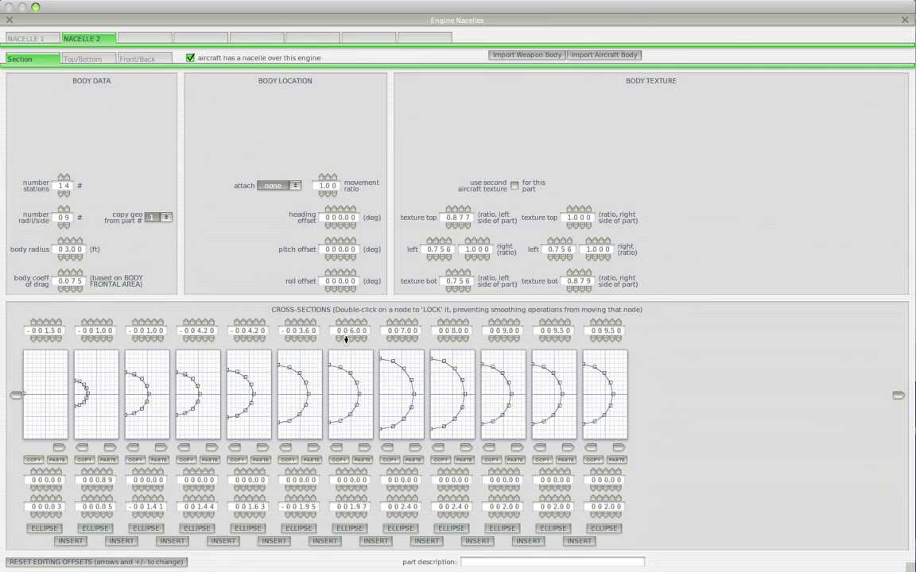